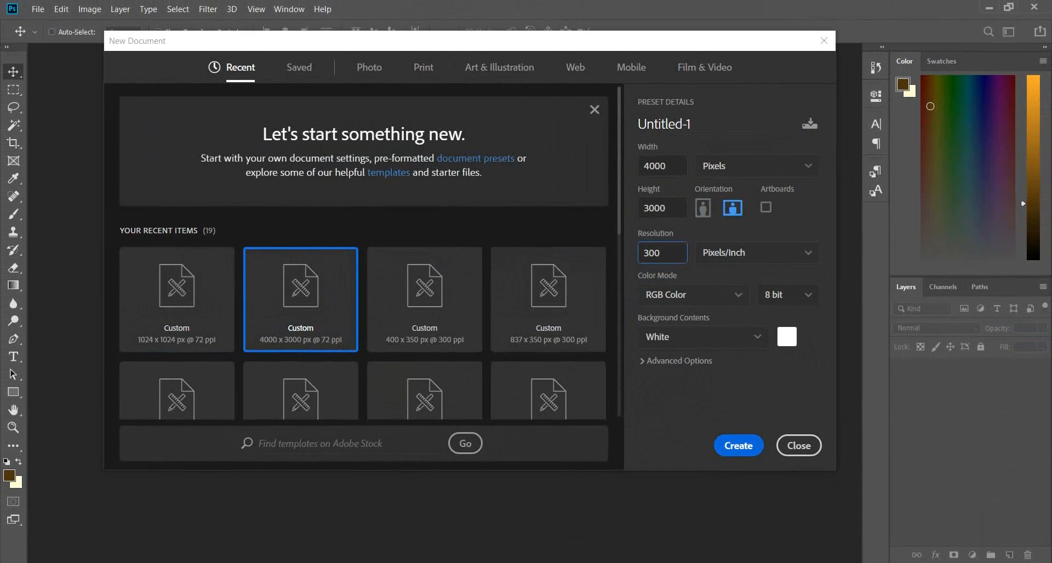
Create a 4000 x 3000 pixel RGB document at 300 pixels/inch with a white background
click(738, 445)
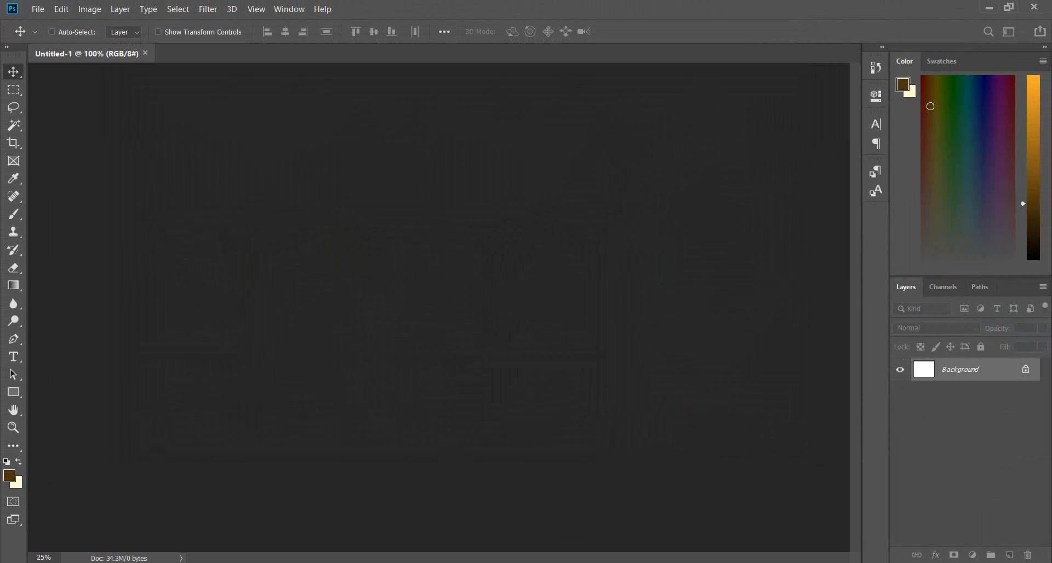
key(ctrl)
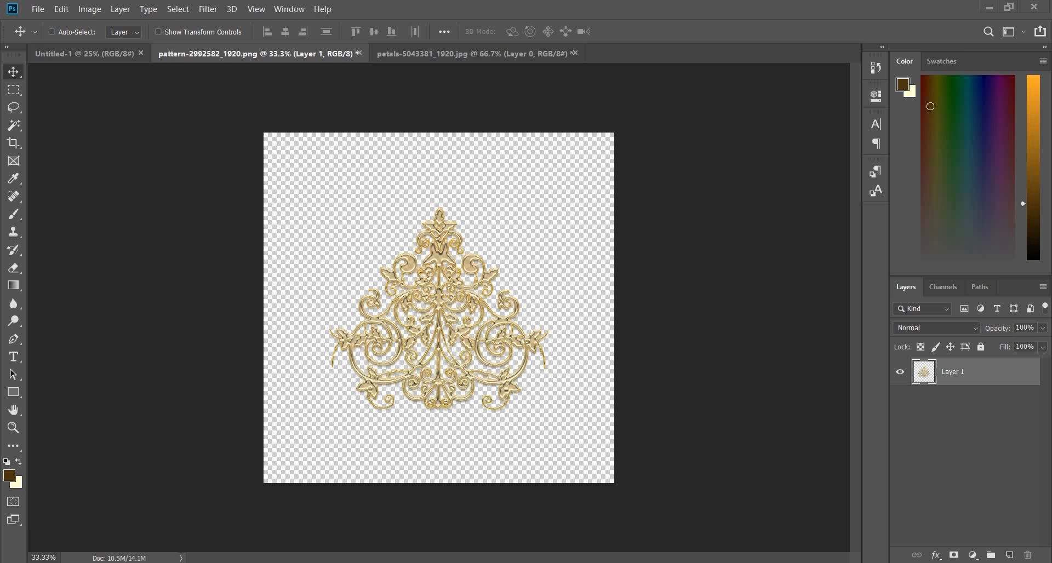
Copy the petals photo into the pattern document over the ornament and enlarge it to about 131% width and 152% height
click(472, 54)
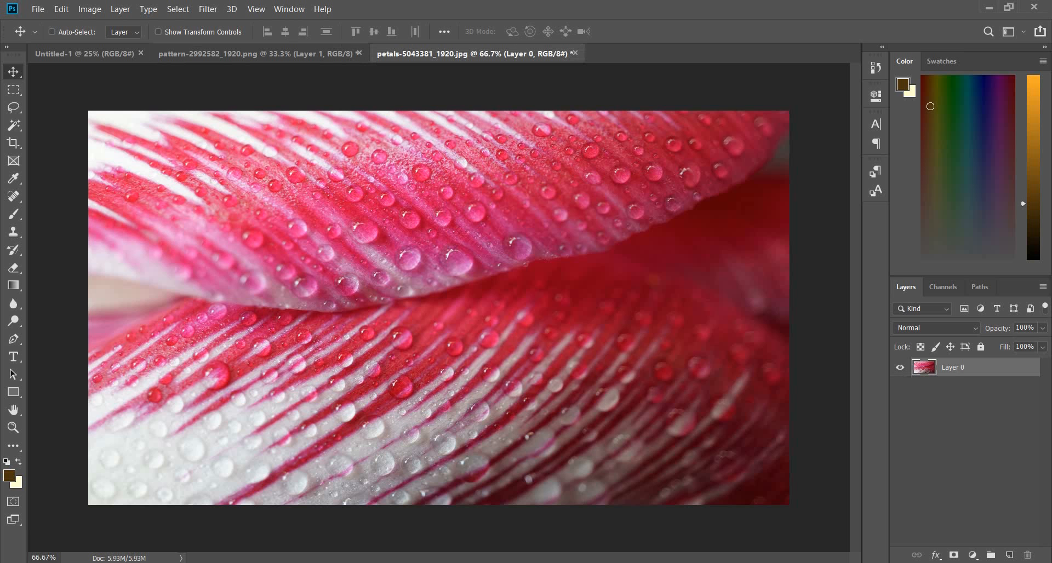
drag(503, 190, 447, 293)
key(ctrl+t)
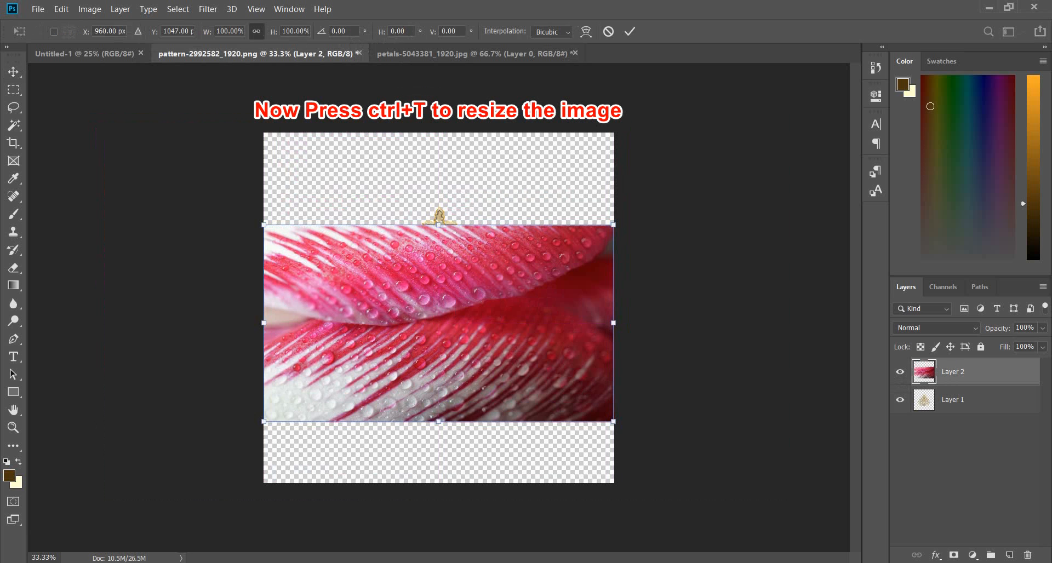
drag(613, 421, 668, 472)
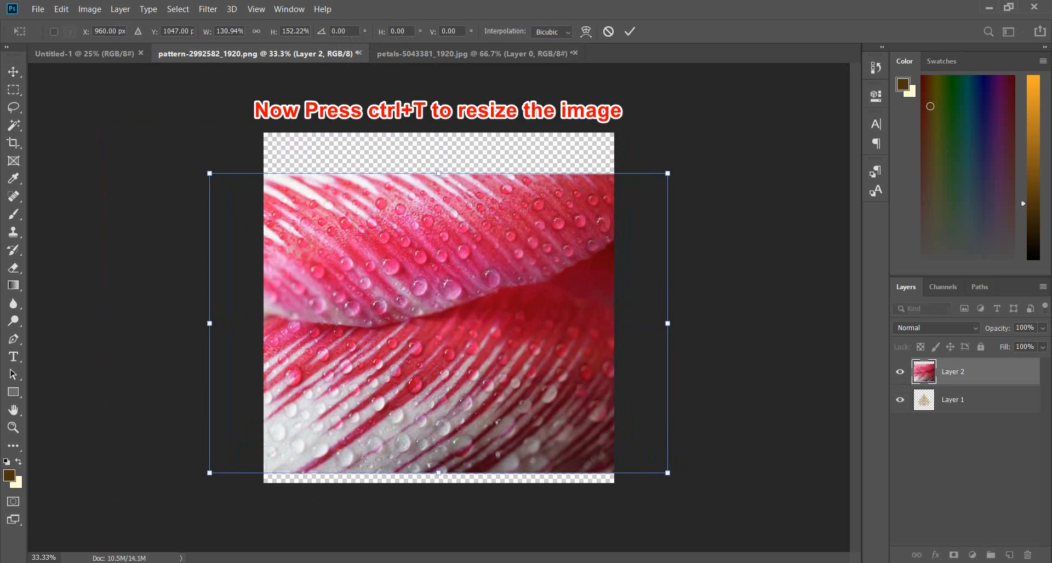
key(Return)
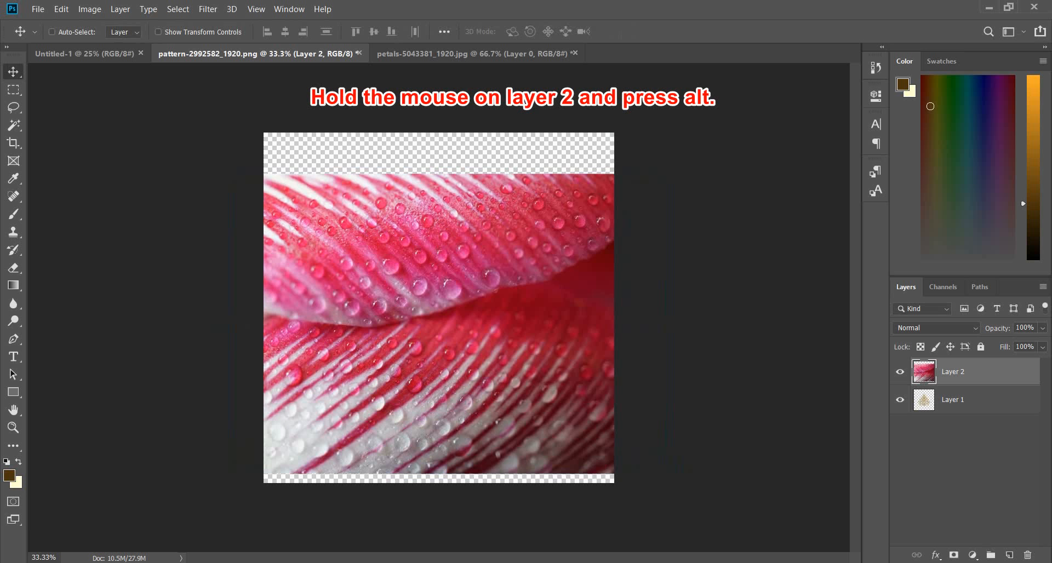
Clip the petals layer to the ornament layer and set its blend mode to Multiply
alt+click(954, 385)
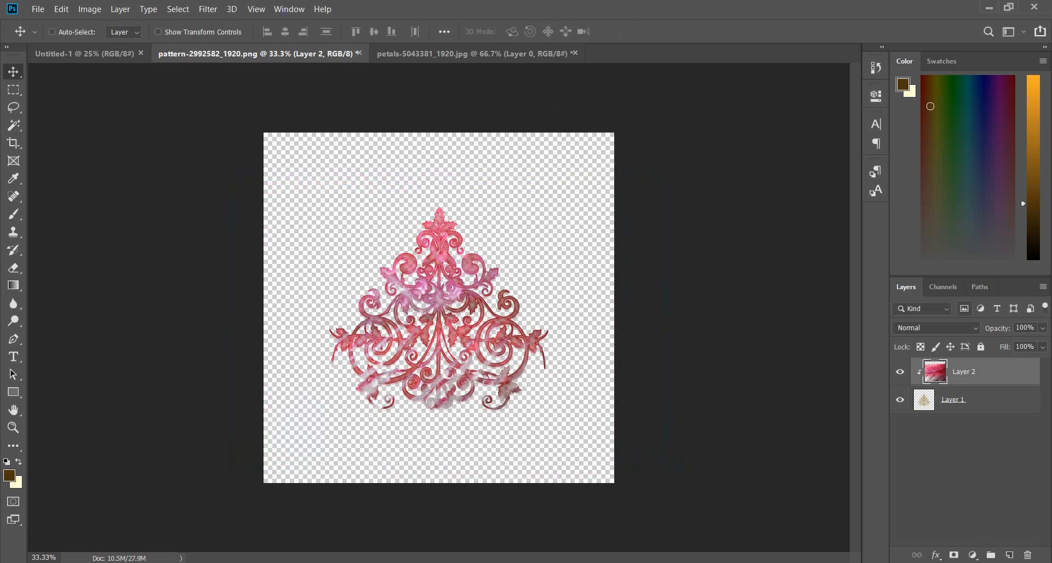
click(936, 328)
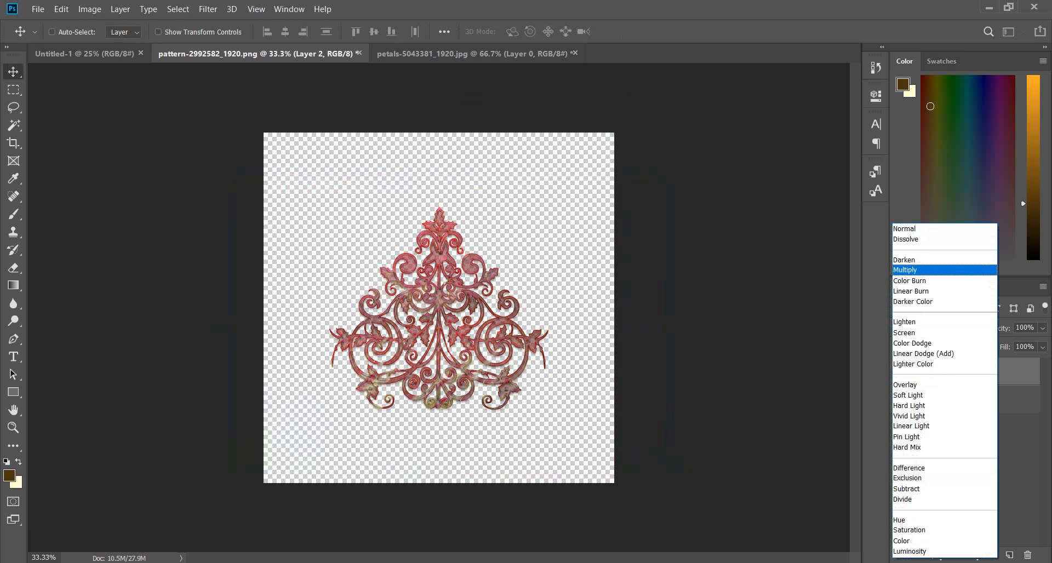
click(921, 270)
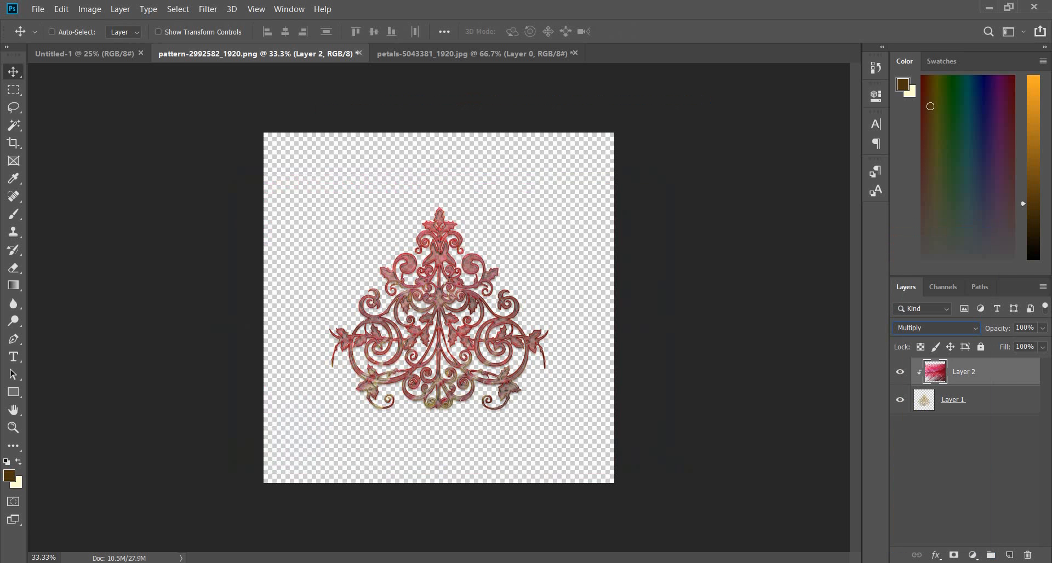
Merge the clipped petals layer and the ornament layer into one layer
ctrl+click(981, 400)
right_click(978, 400)
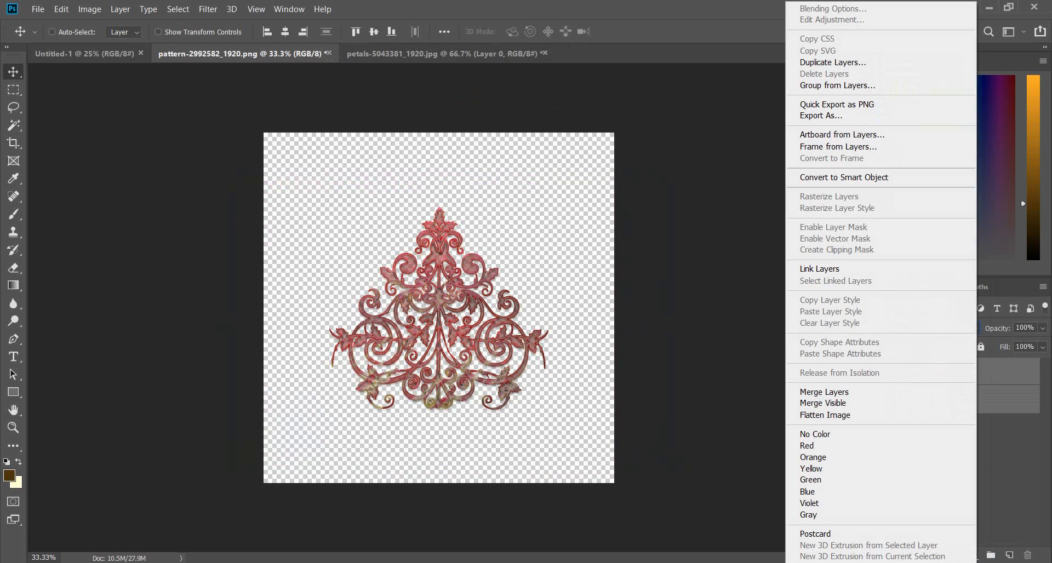
click(824, 392)
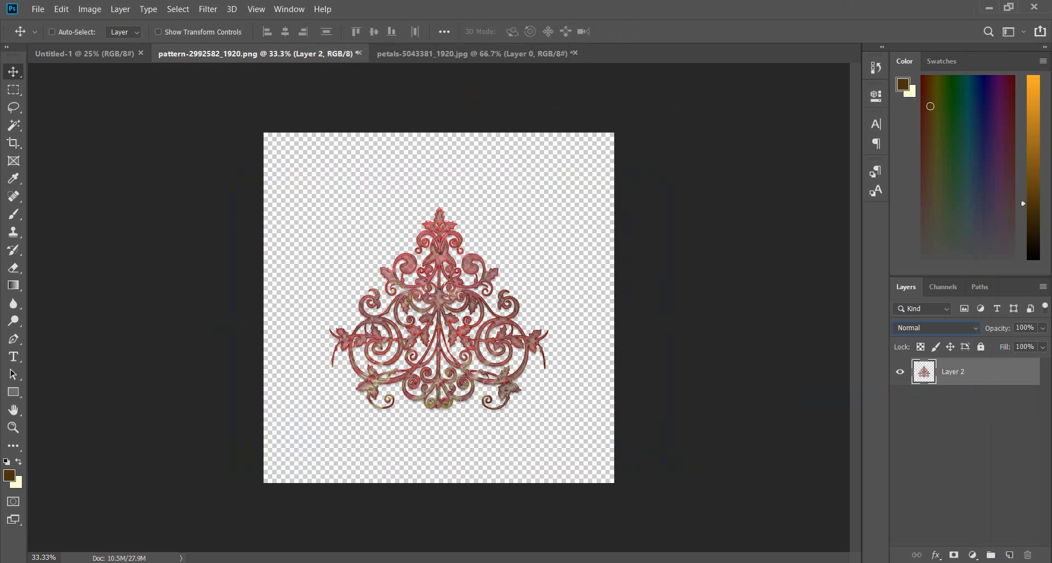
Apply a Bevel & Emboss layer style with Contour enabled to the merged ornament
right_click(924, 372)
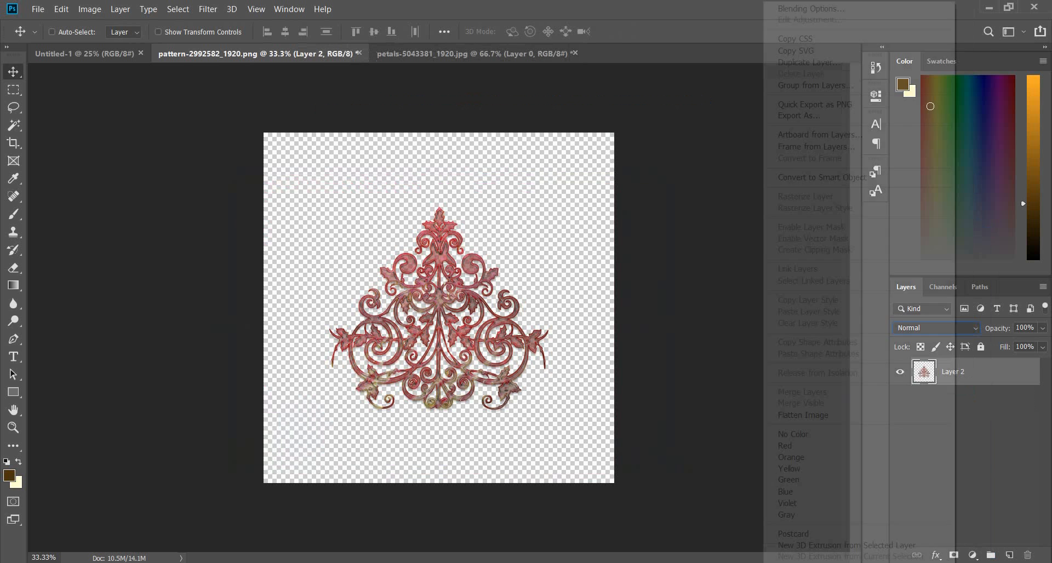
click(811, 8)
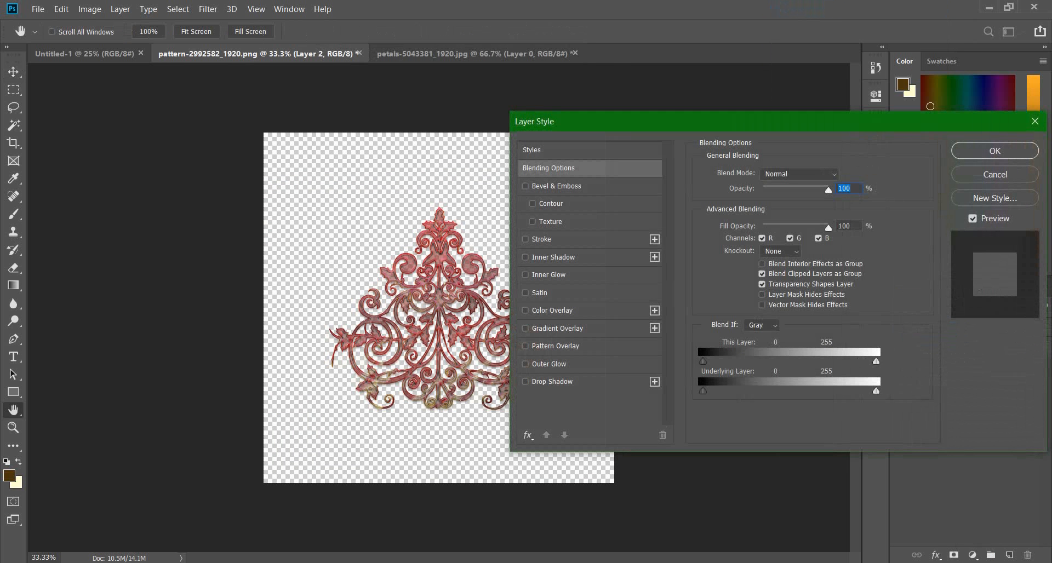
click(525, 186)
click(532, 204)
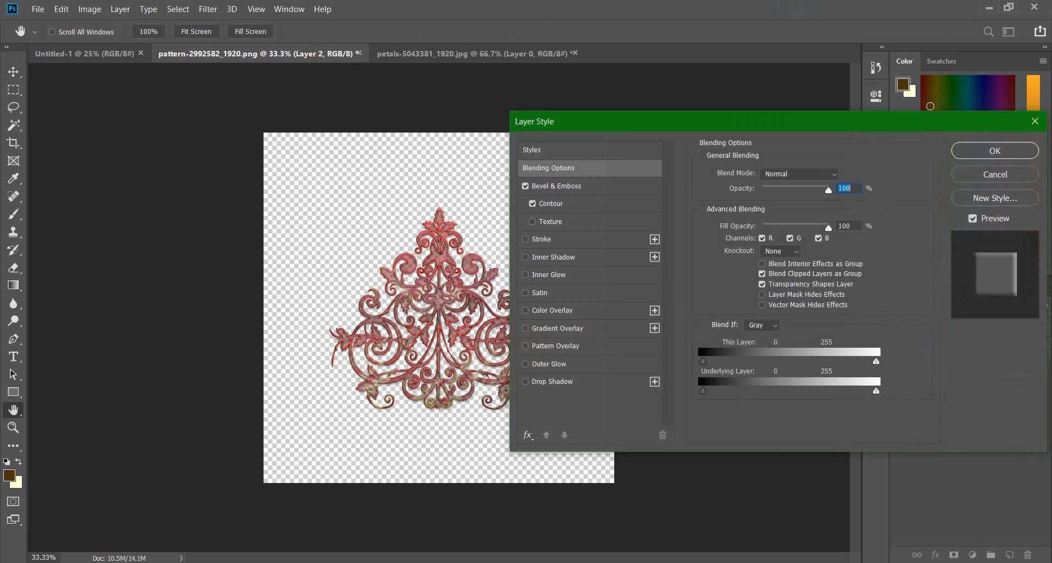
click(995, 150)
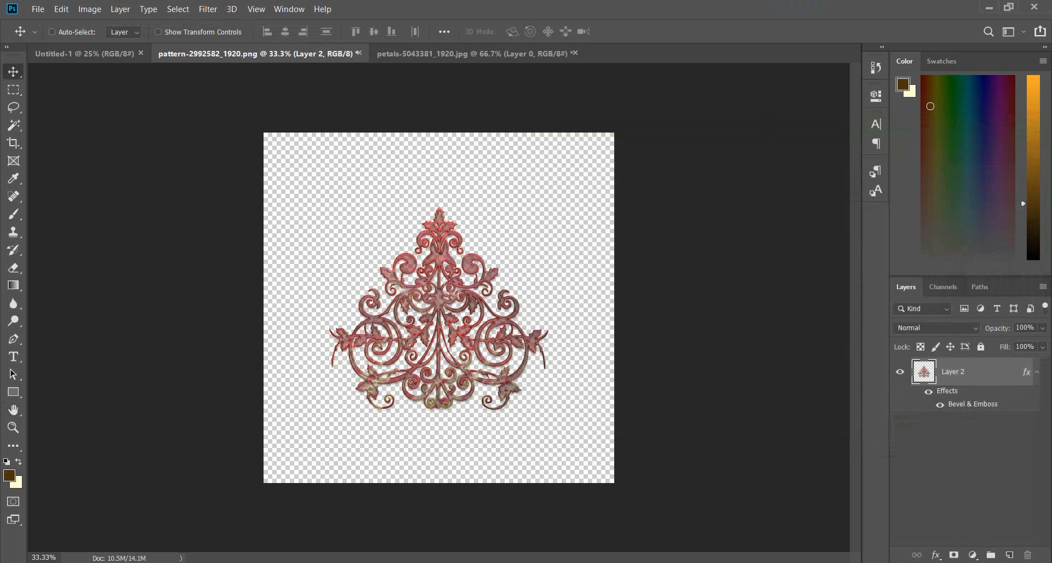
Copy the embossed ornament into the Untitled-1 document and place it in the canvas's upper-left area
drag(439, 307, 153, 274)
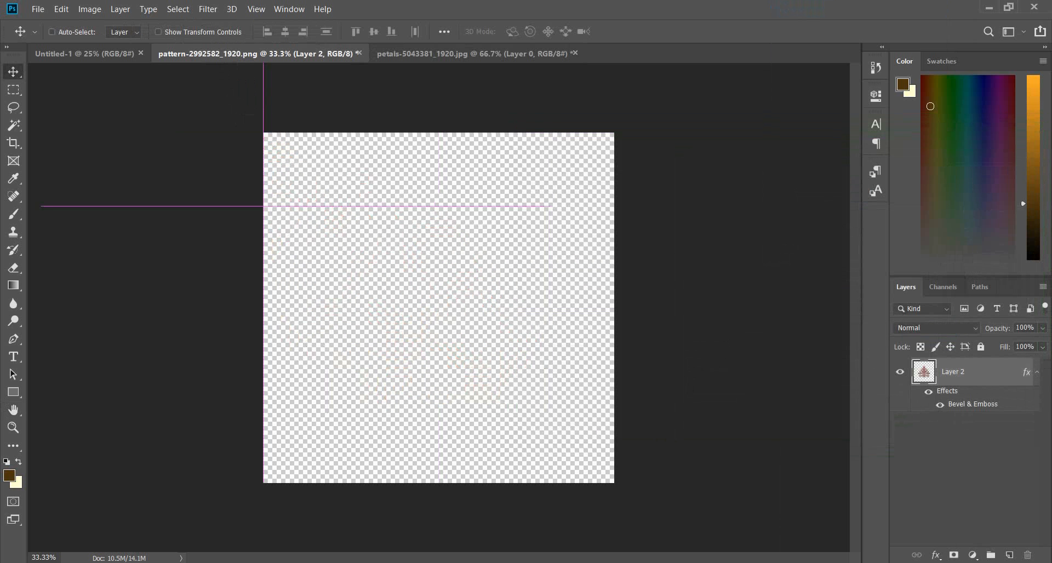
drag(110, 69, 235, 175)
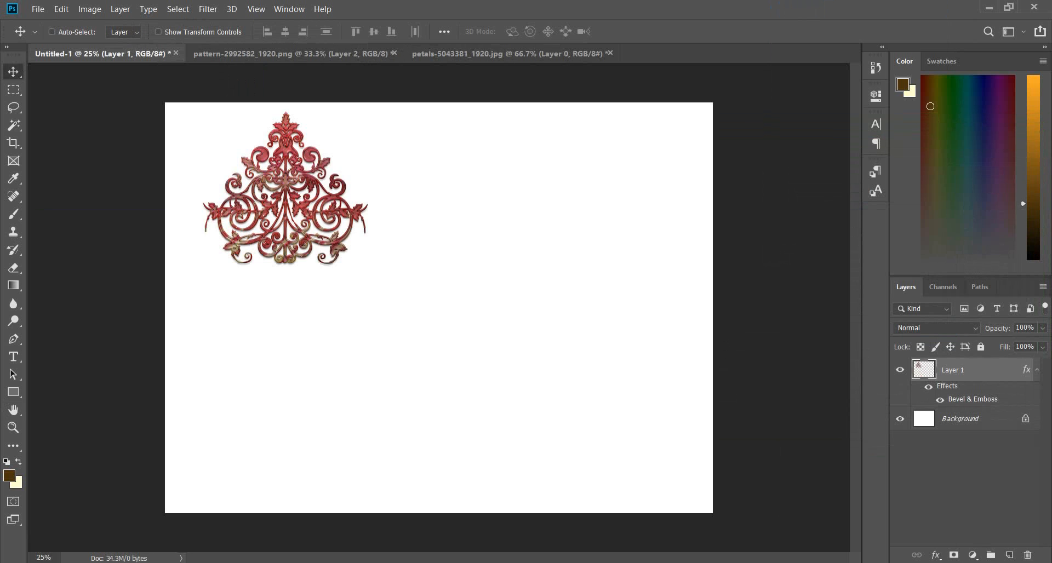
drag(293, 159, 277, 170)
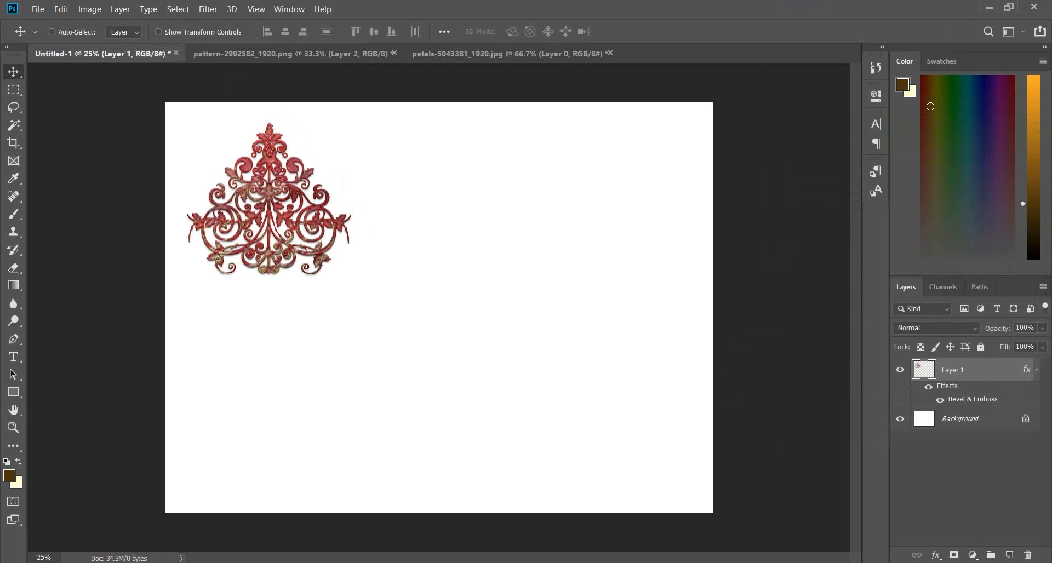
Scale the ornament to about 67% width and 68% height and move it into the canvas's top-left corner
key(ctrl+t)
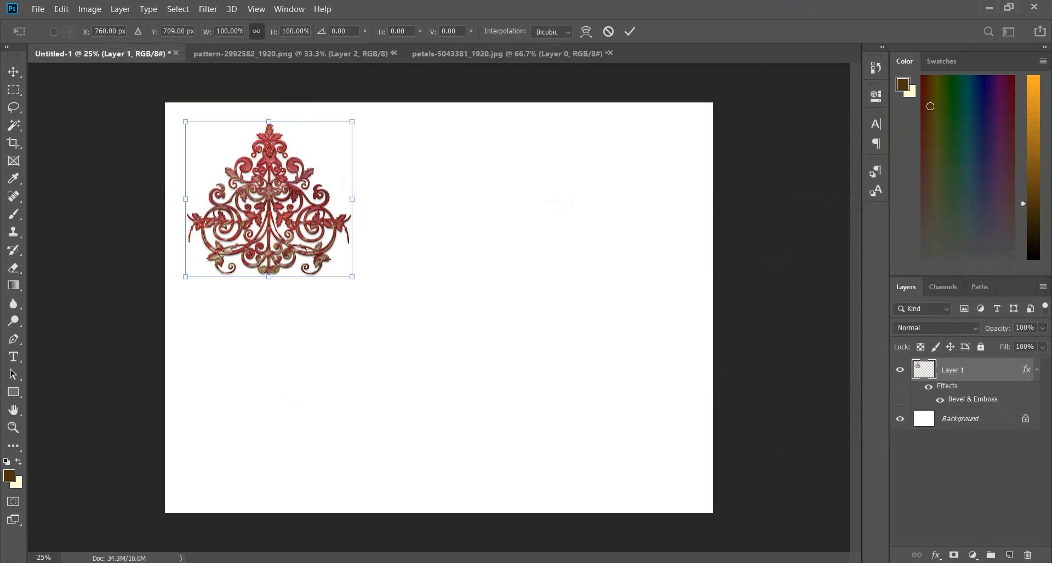
drag(352, 277, 324, 251)
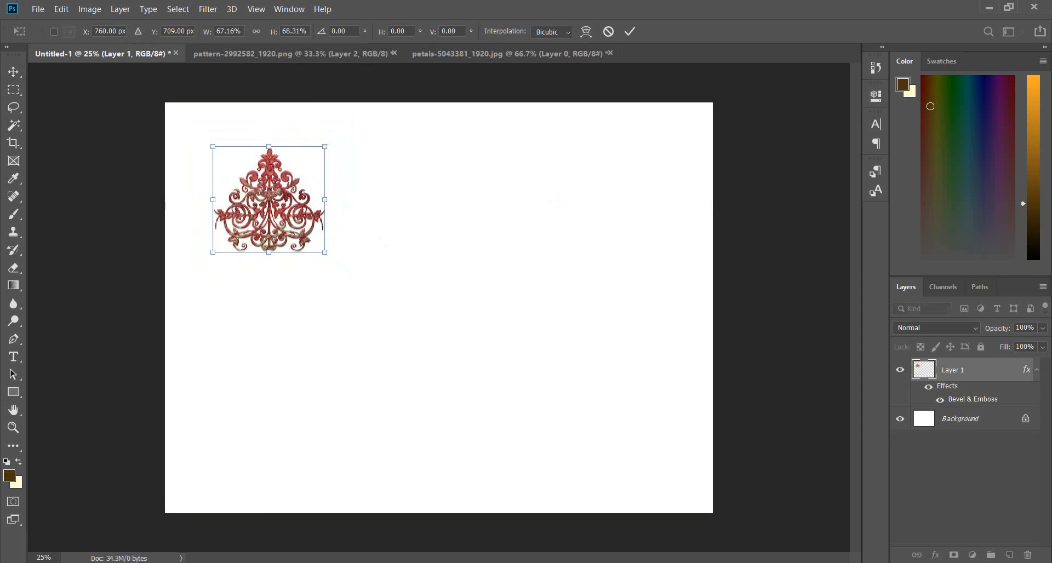
key(Return)
drag(319, 191, 271, 148)
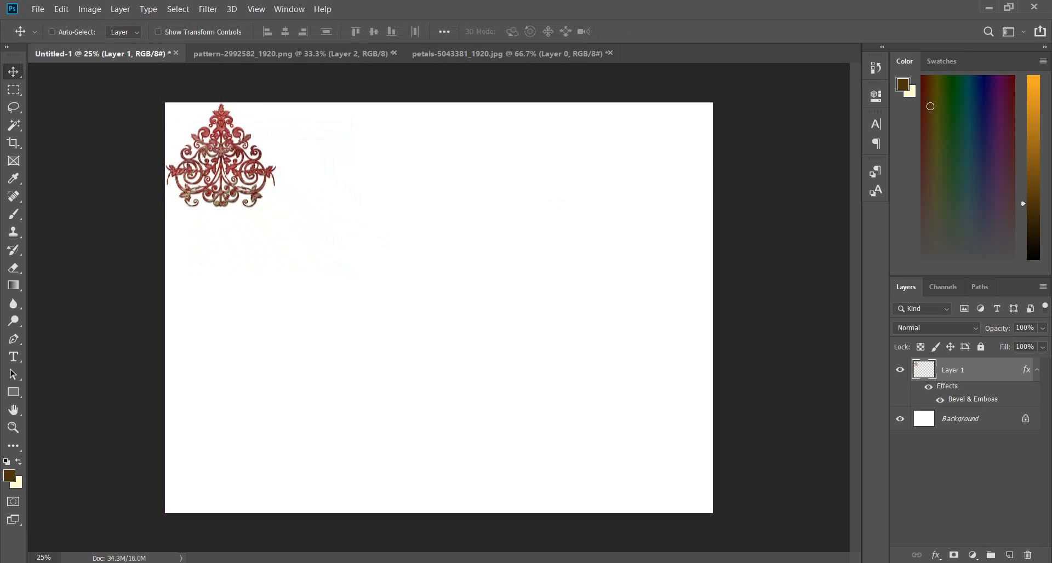
Duplicate the ornament layer and place the copy directly to the right of the original at the same height
key(ctrl)
key(ctrl+j)
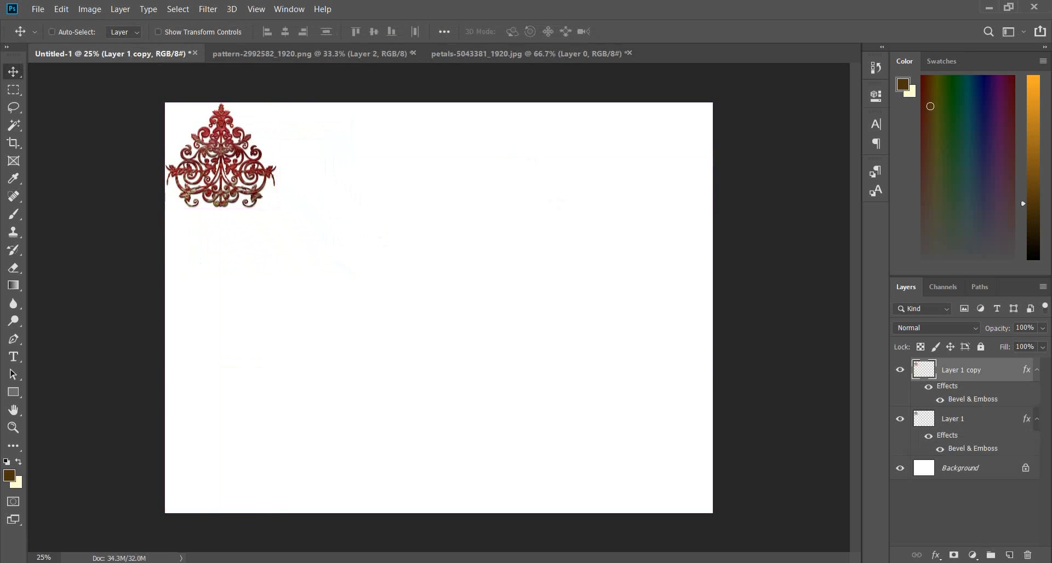
drag(256, 148, 370, 148)
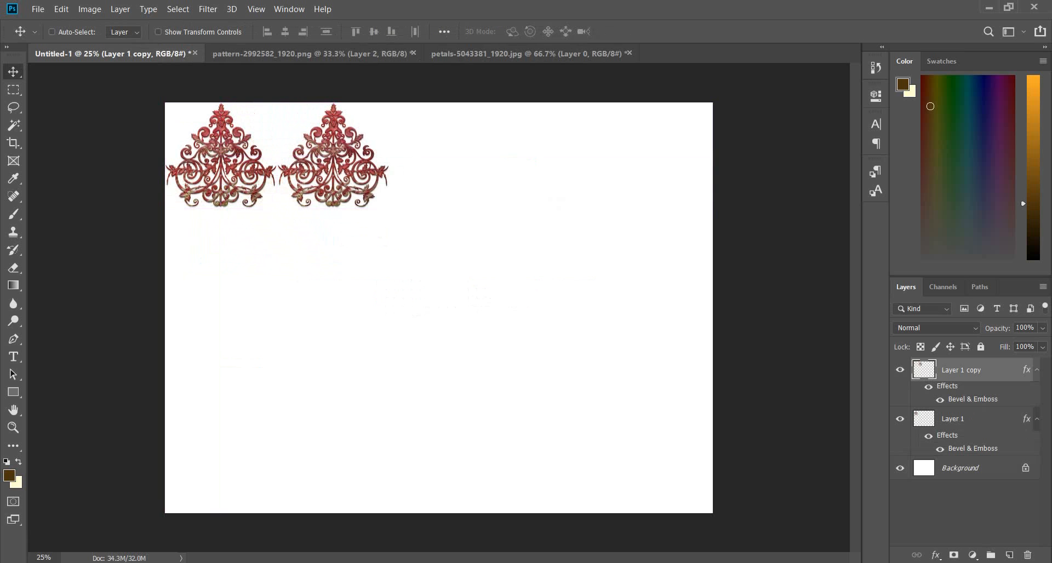
Duplicate the second ornament and place the copy beside it as the third one in the row
shift+click(986, 419)
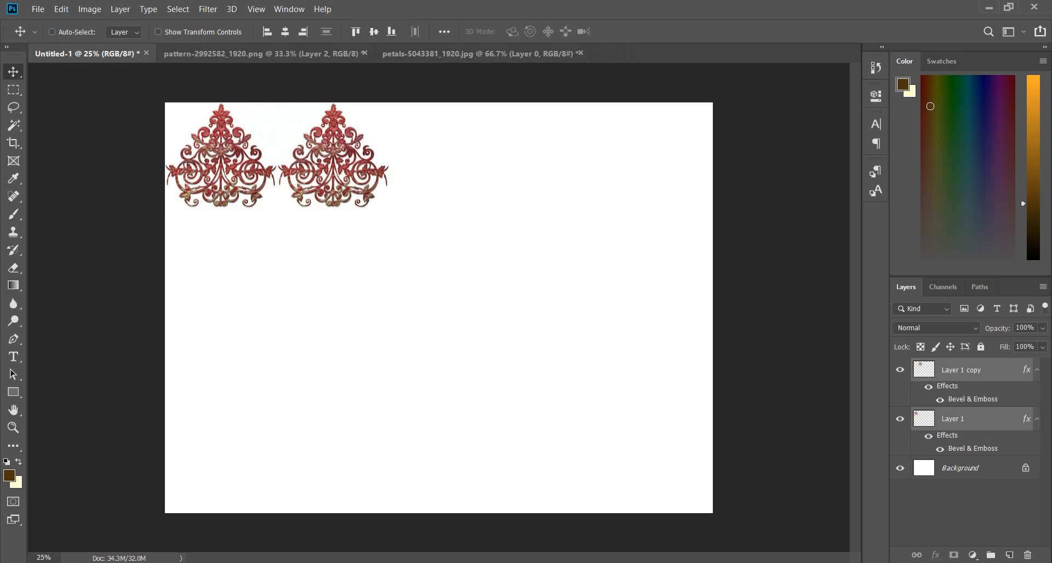
click(975, 370)
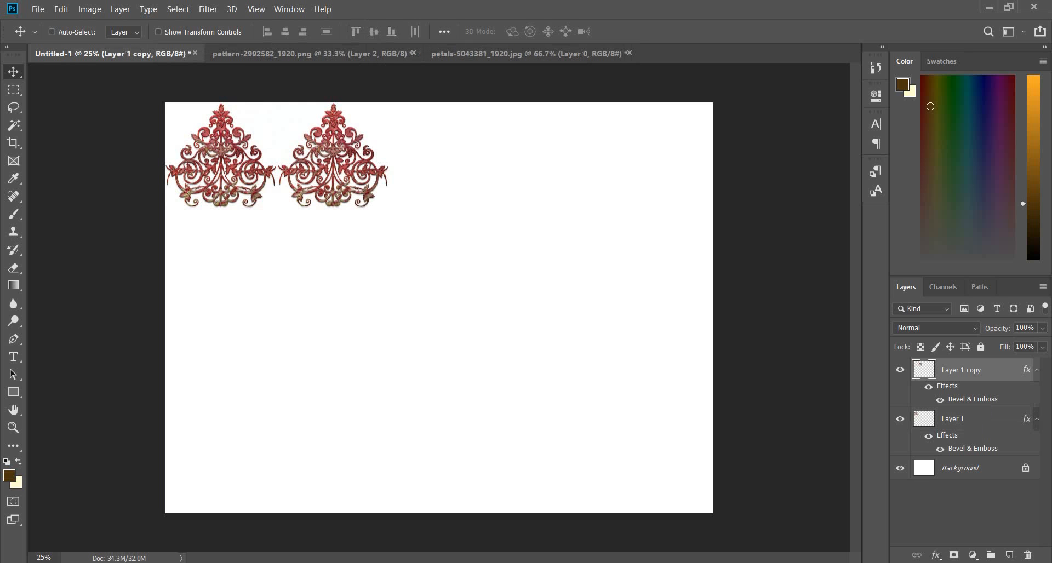
click(52, 32)
key(ctrl+j)
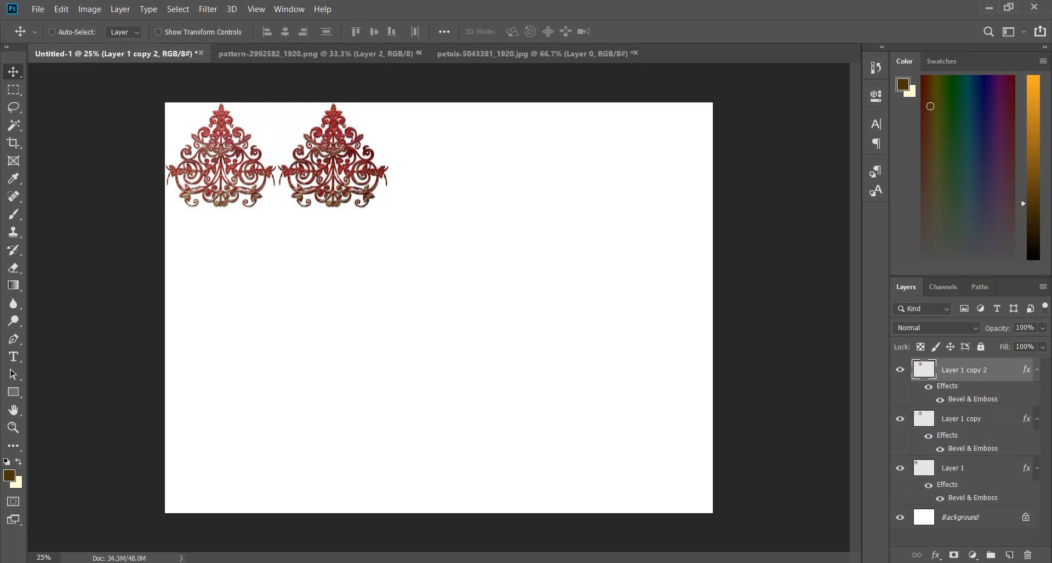
drag(354, 145, 466, 145)
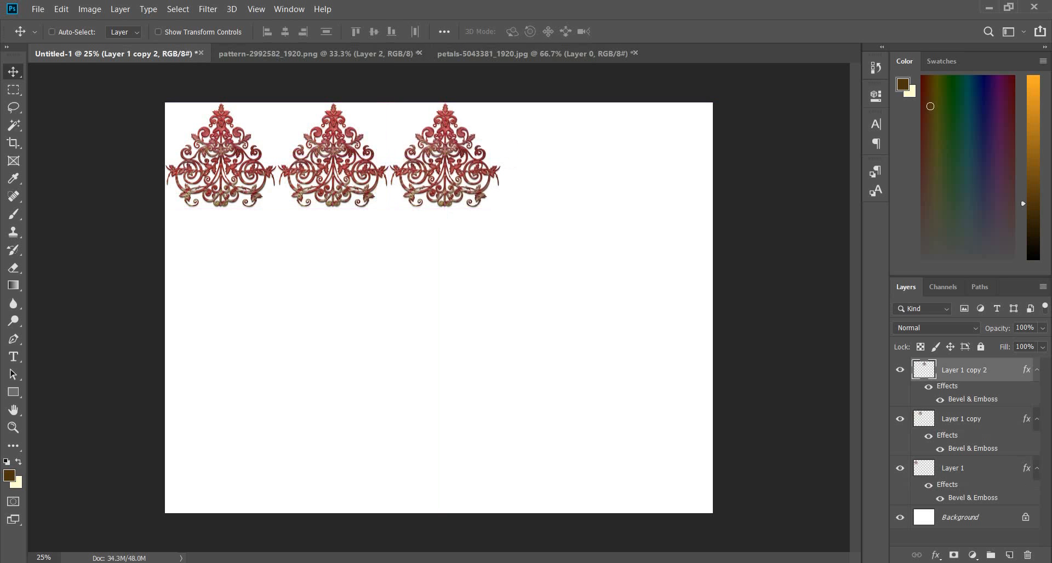
Duplicate the ornament twice more, placing the copies as the fourth and fifth in the row up to the canvas's right edge
key(ctrl+j)
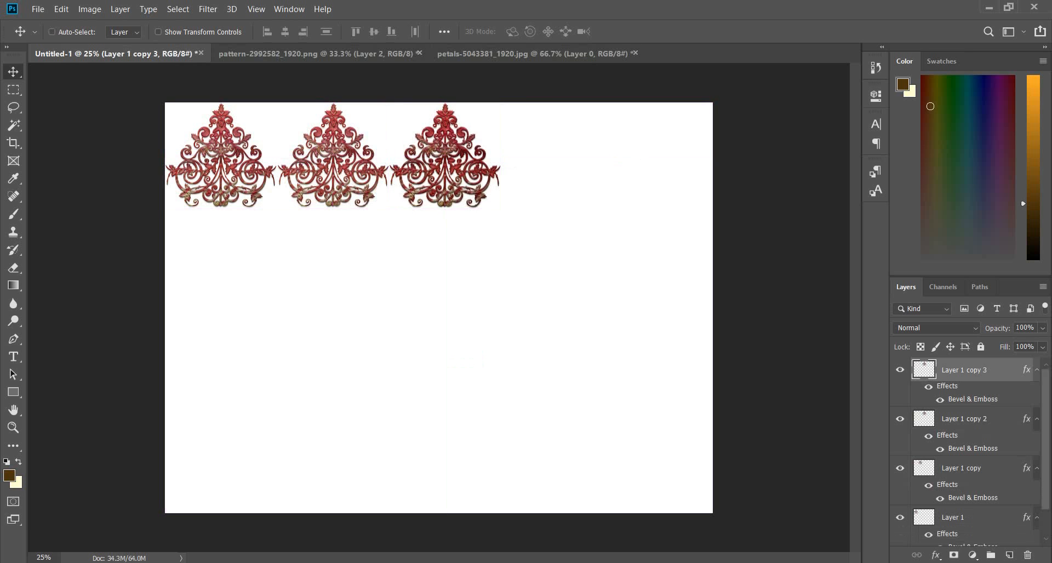
drag(465, 145, 578, 145)
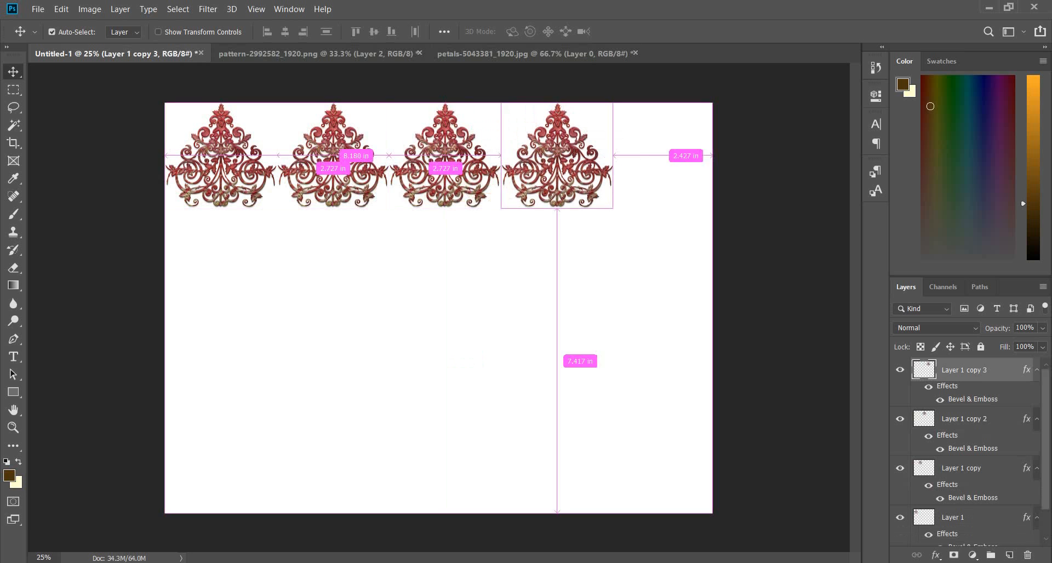
key(ctrl+j)
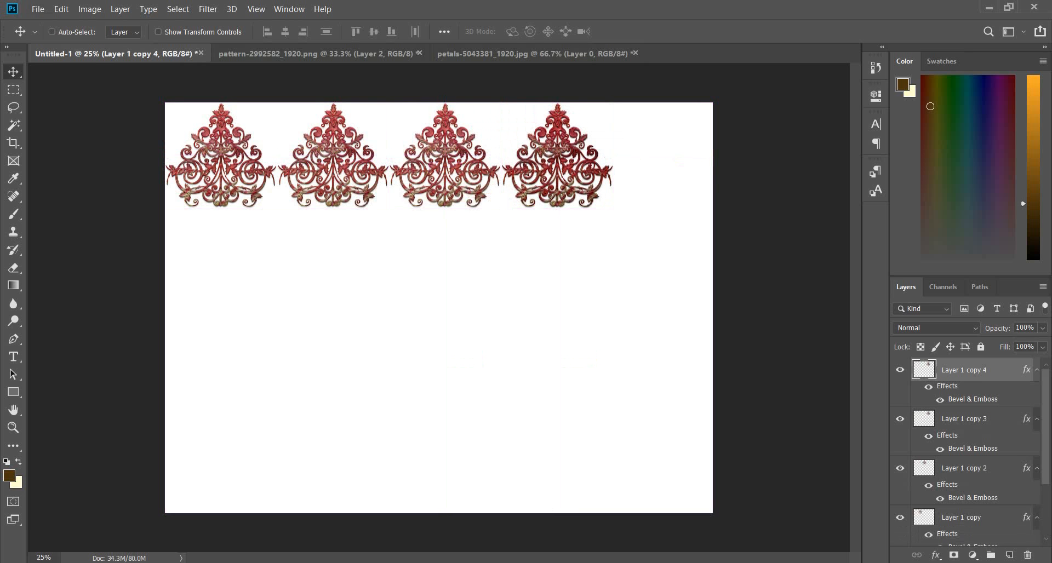
drag(595, 131, 707, 132)
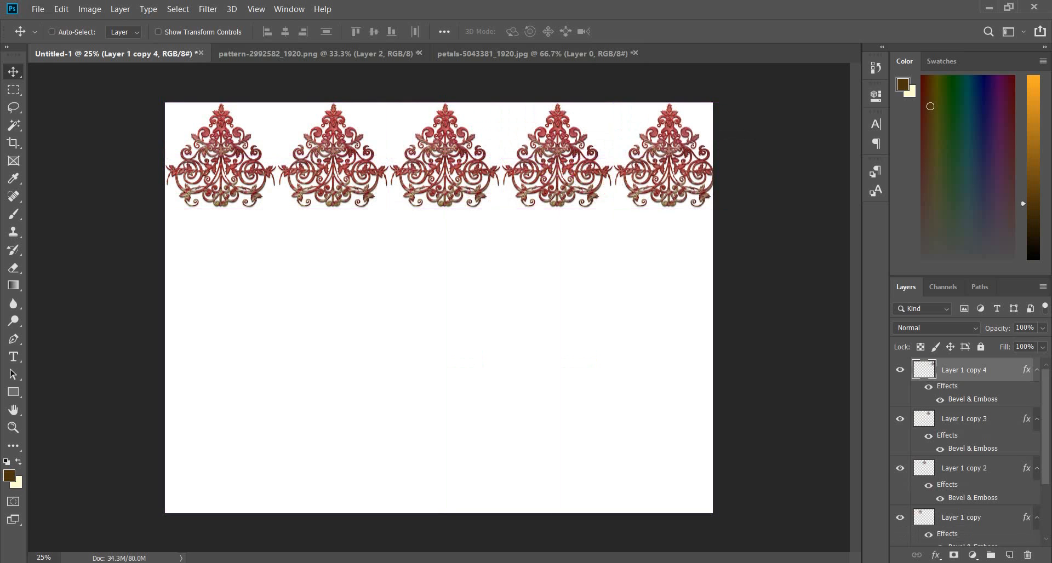
Select all five ornament layers and align their vertical centers
scroll(967, 449, down, 3)
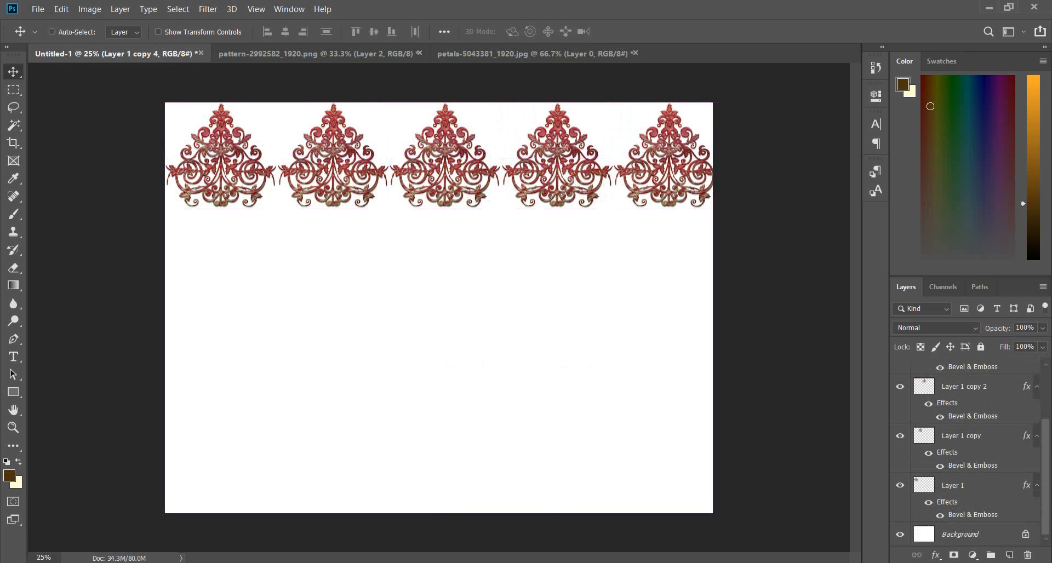
click(953, 485)
scroll(968, 449, up, 3)
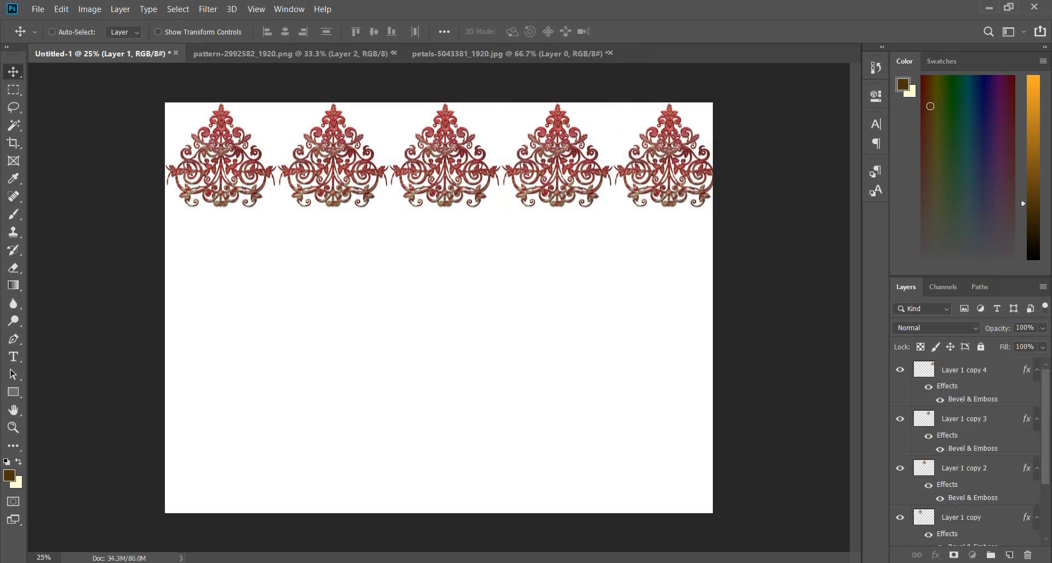
shift+click(964, 371)
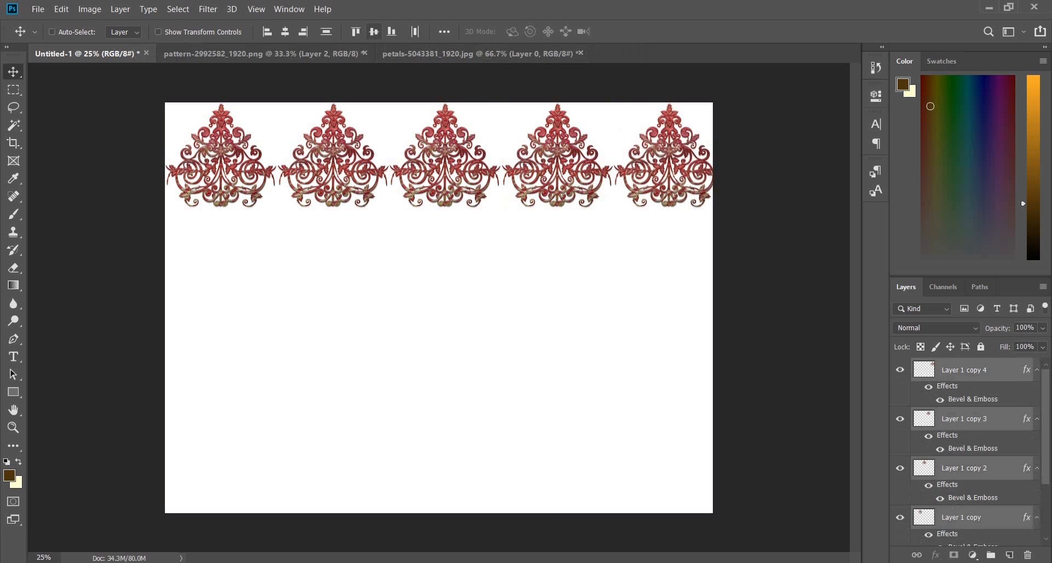
click(373, 31)
Scale the row of five ornaments to about 95.6% width and 89.7% height, and shift it left to X 1993 px
key(ctrl+t)
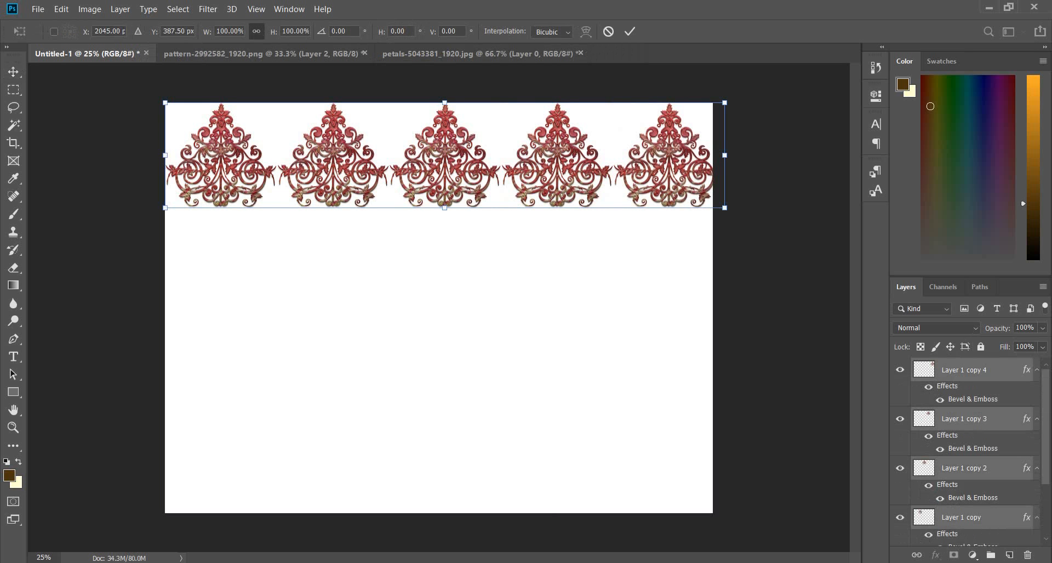
drag(724, 208, 712, 203)
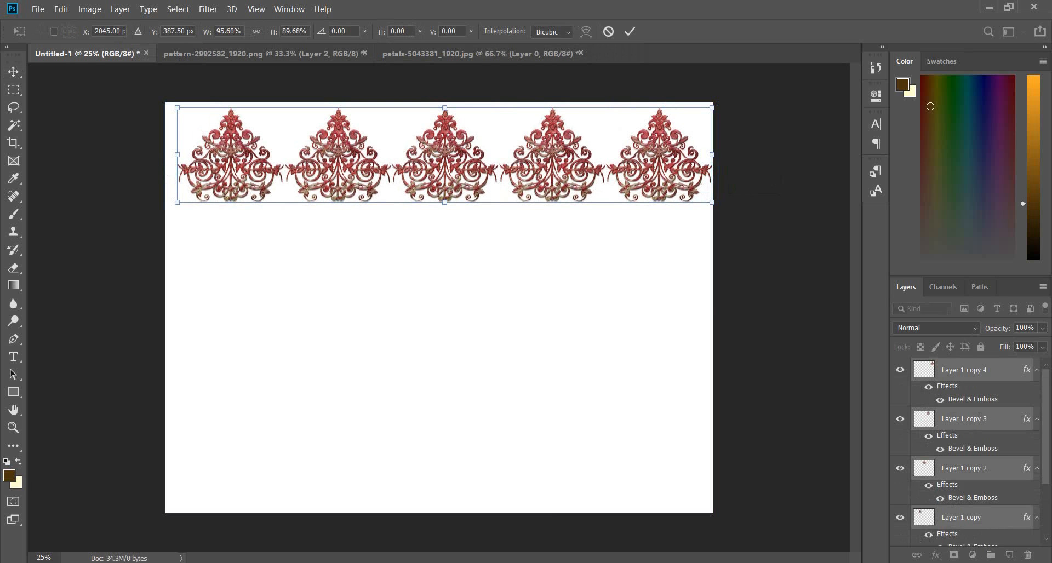
key(Left)
key(Left)
key(Left)
key(Left)
key(Left)
key(Left)
key(Left)
key(Left)
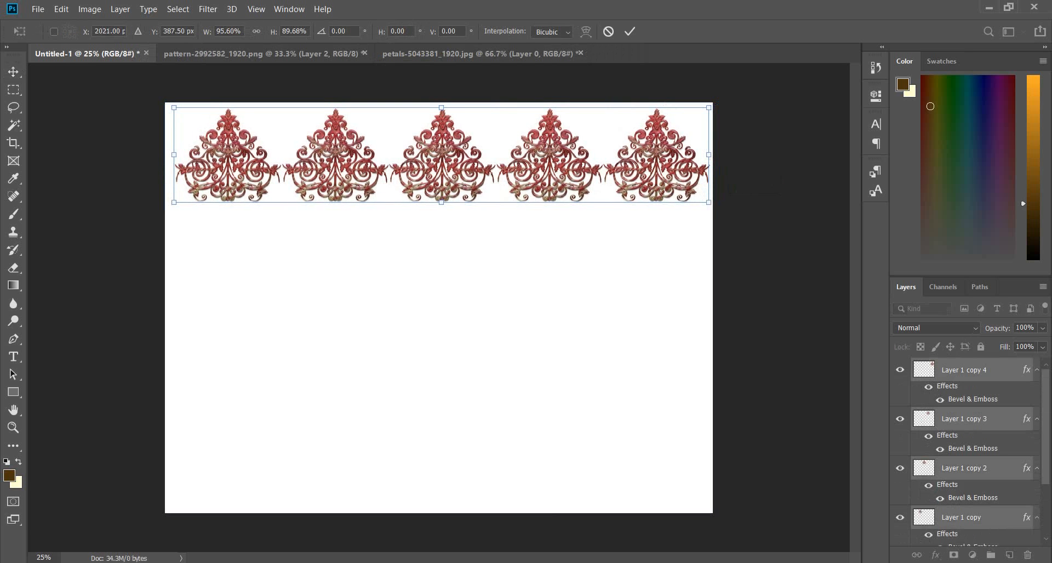
key(Left)
key(Left)
key(Left)
key(Left)
key(Left)
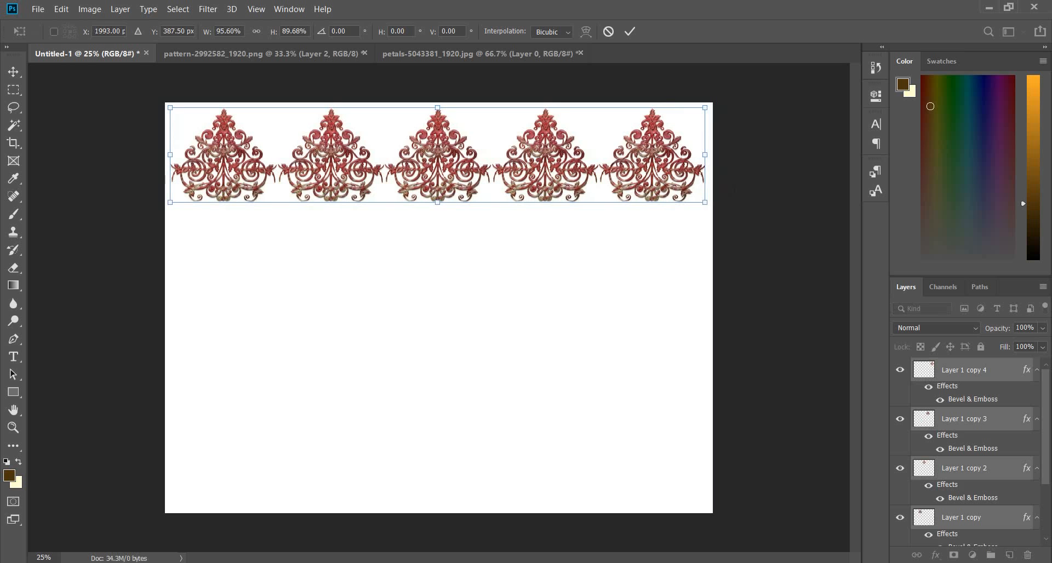
click(629, 31)
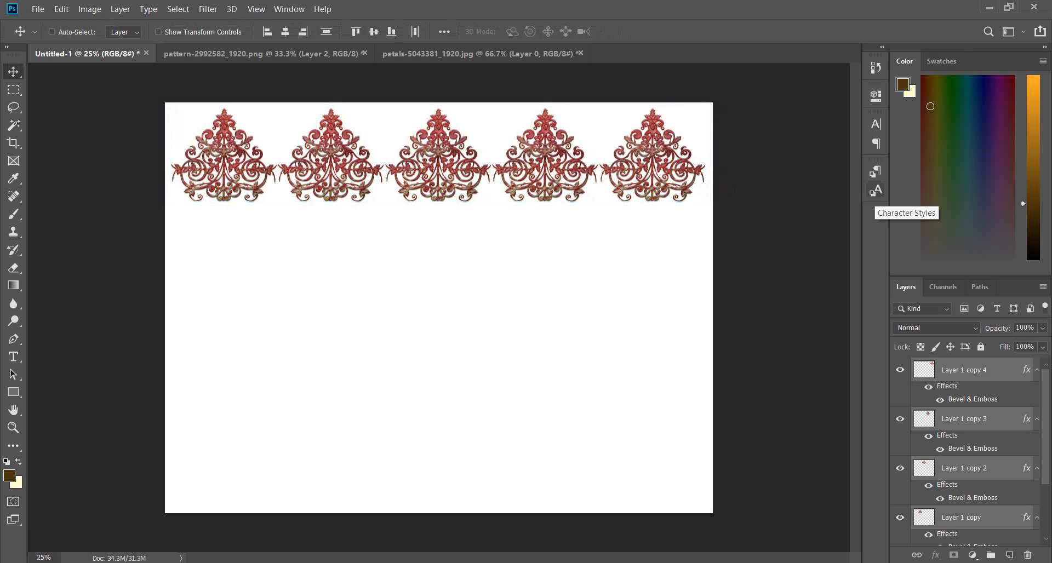
Group the five ornament layers, then duplicate the group and place the copy directly below as the second row
key(ctrl+g)
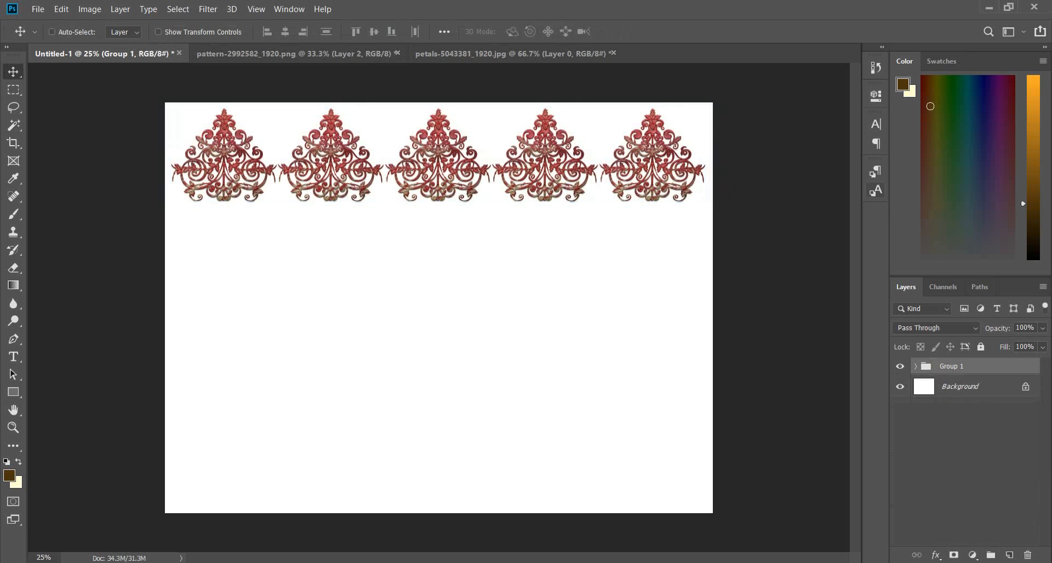
key(ctrl+j)
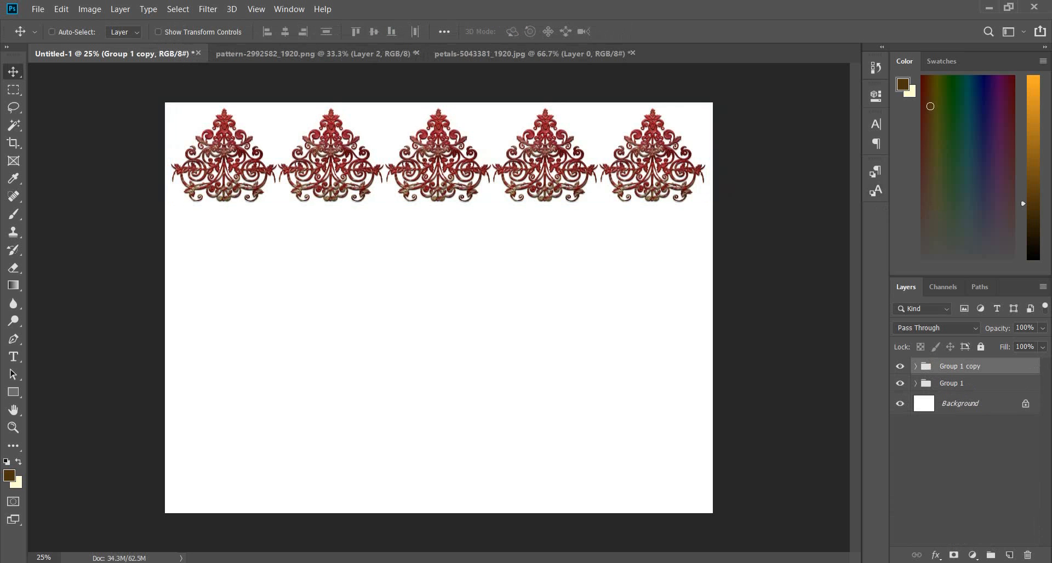
drag(570, 144, 580, 242)
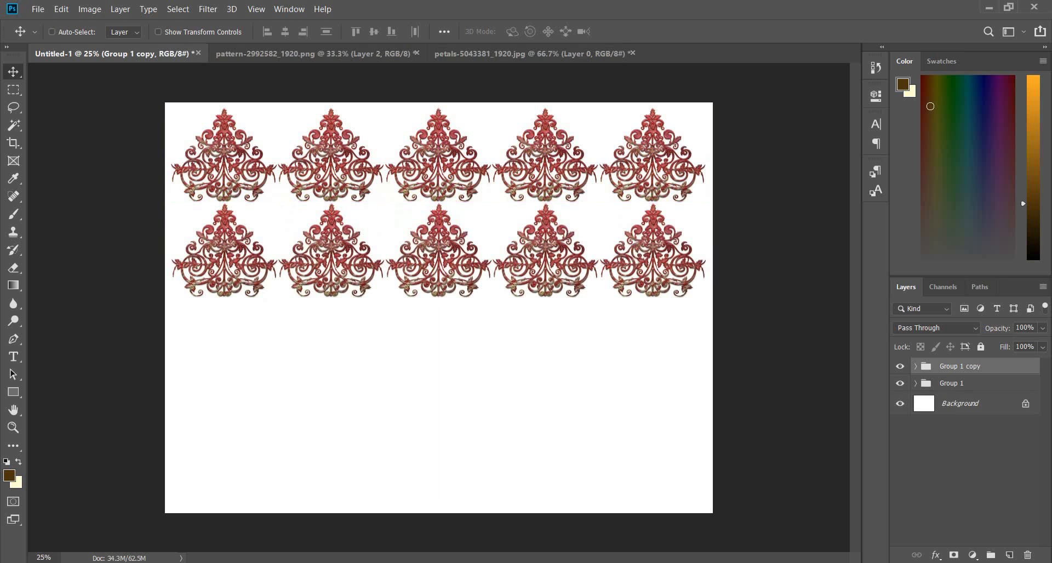
Duplicate the ornament row group twice more, placing the copies as the third and fourth rows
key(ctrl)
key(ctrl+j)
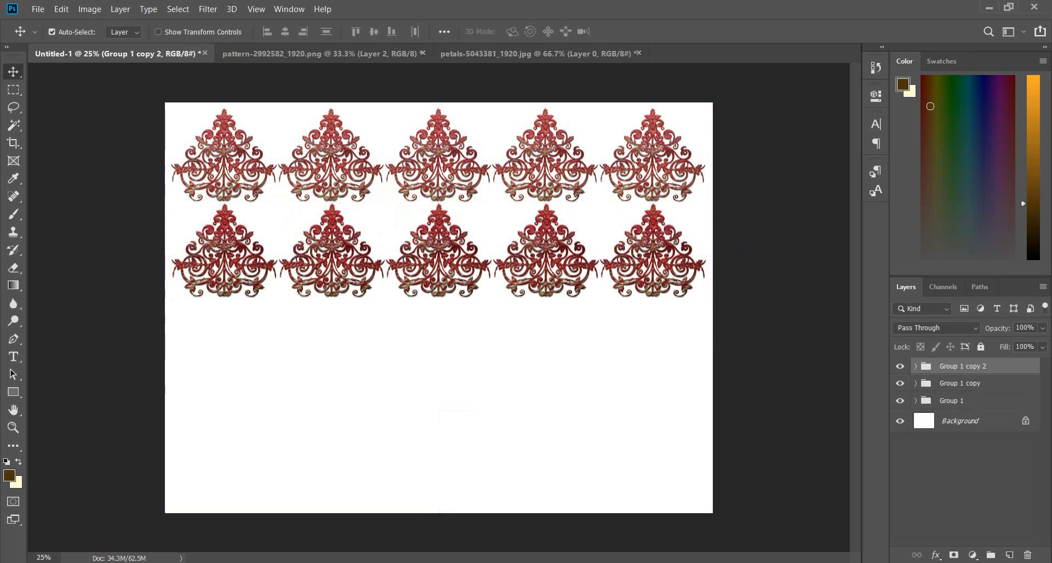
drag(529, 245, 530, 340)
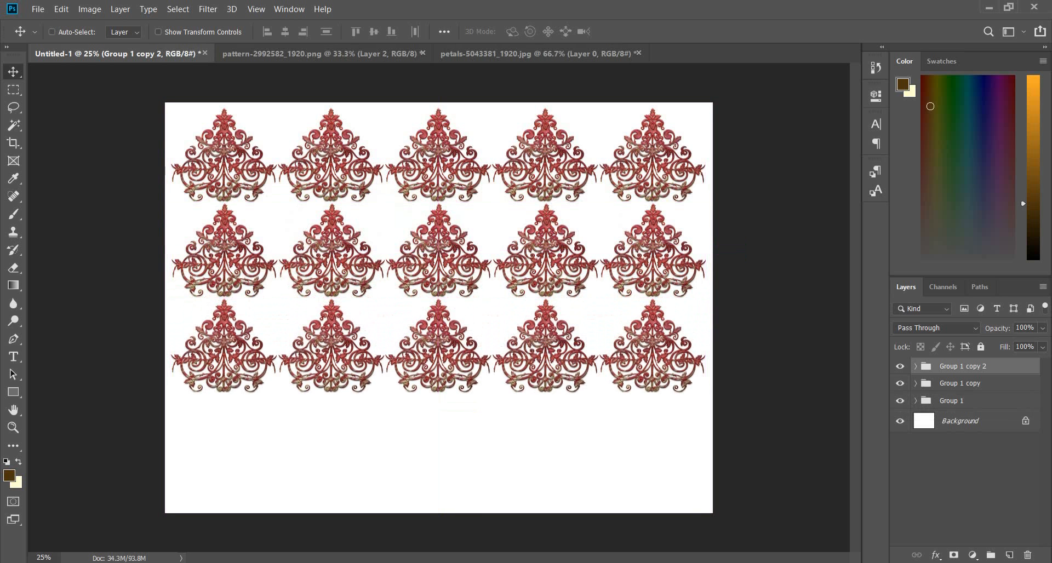
key(ctrl+j)
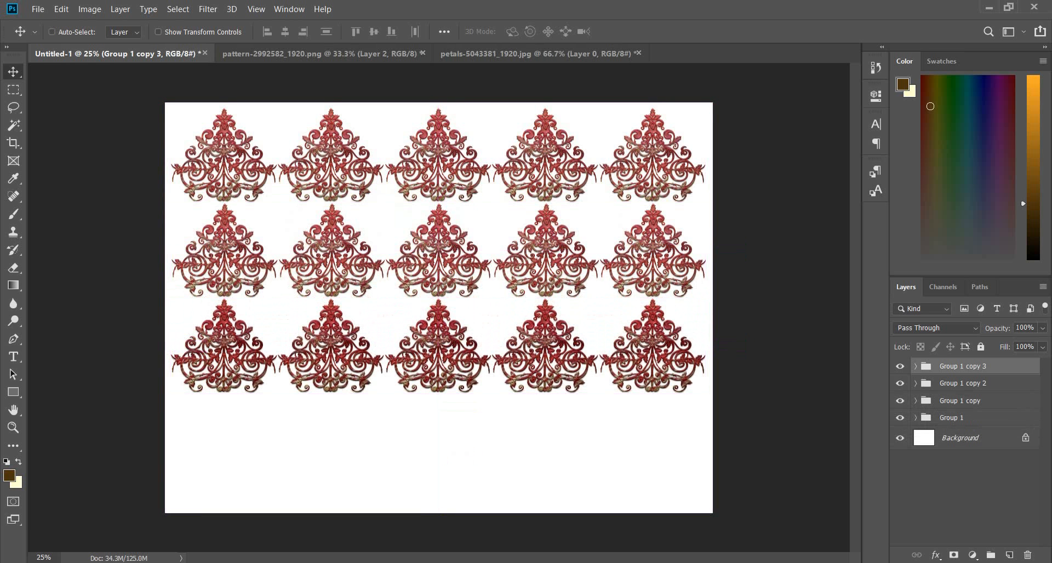
drag(658, 351, 650, 433)
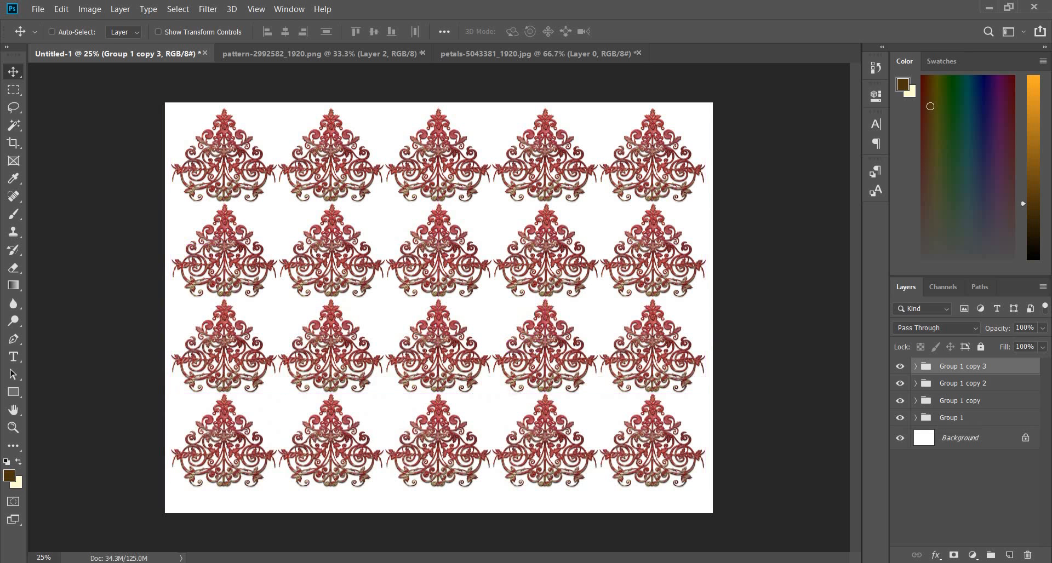
shift+click(962, 401)
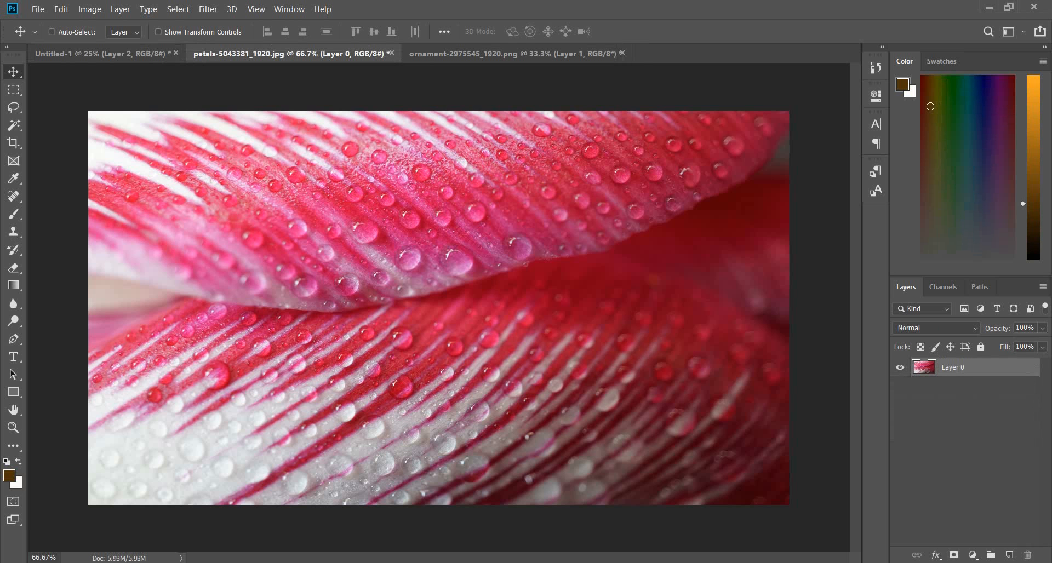
Copy the petals photo into the snowflake ornament document and enlarge it to about 115% width and 137% height to cover the ornament
drag(619, 315, 445, 263)
drag(439, 405, 439, 406)
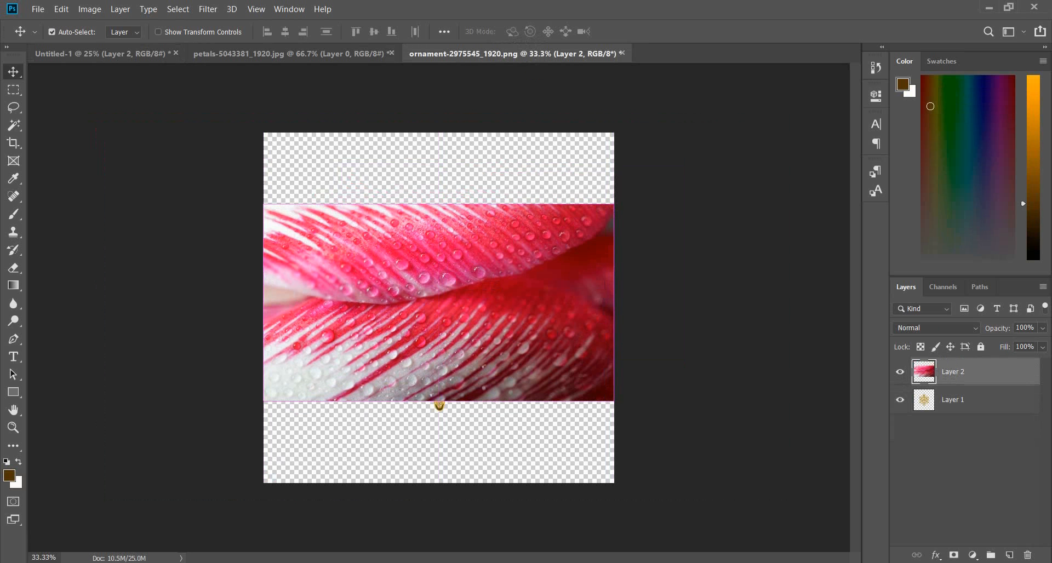
key(ctrl+t)
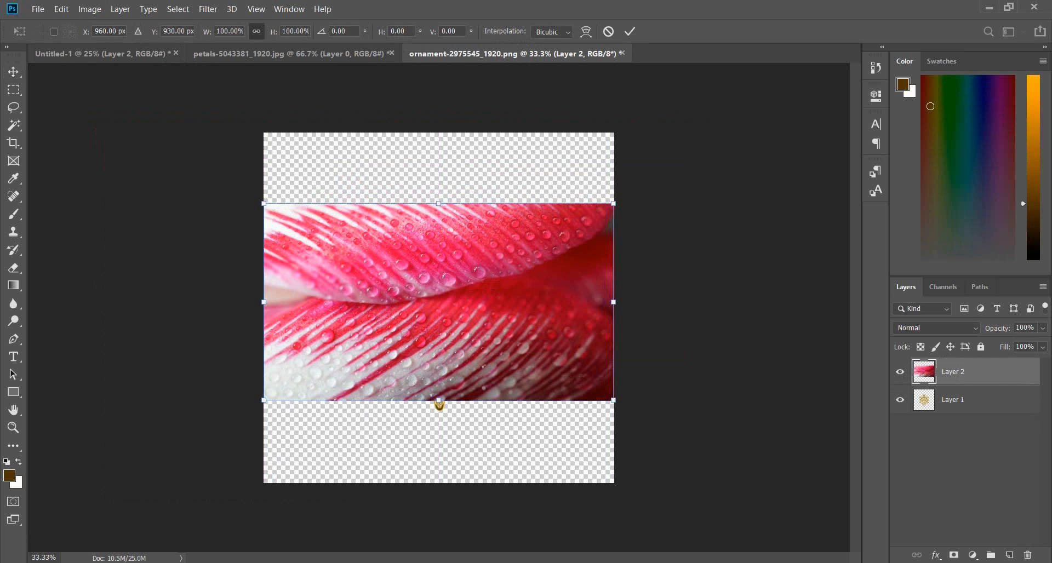
drag(613, 400, 640, 438)
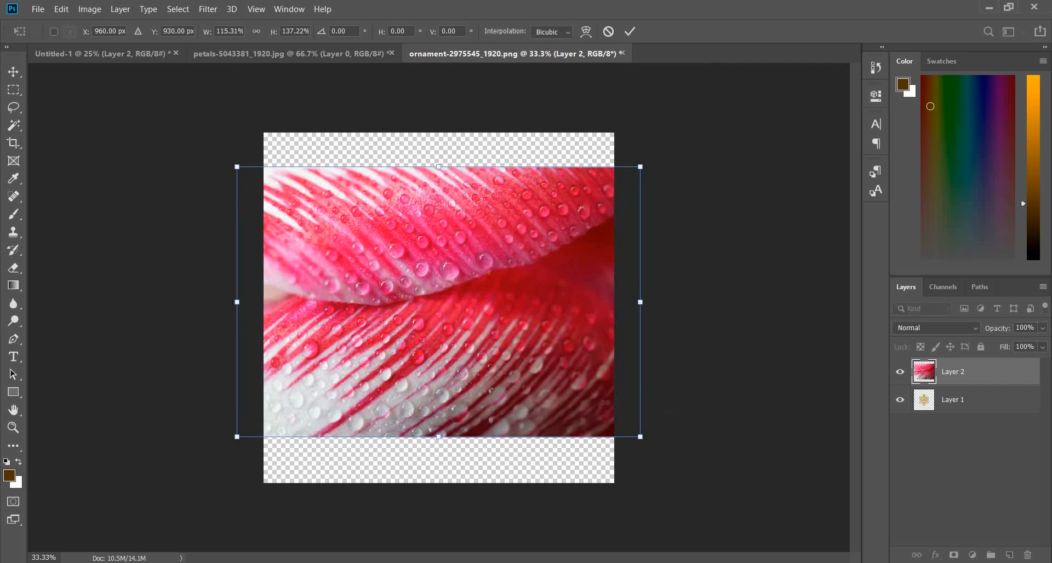
key(Return)
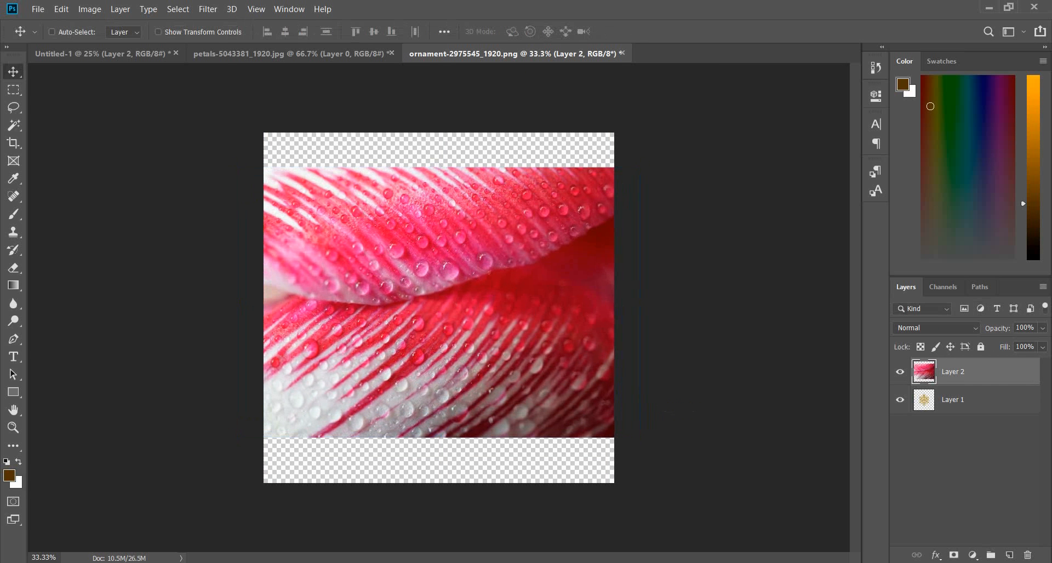
Clip the petals layer to the snowflake ornament and set its blend mode to Multiply
key(ctrl+alt+g)
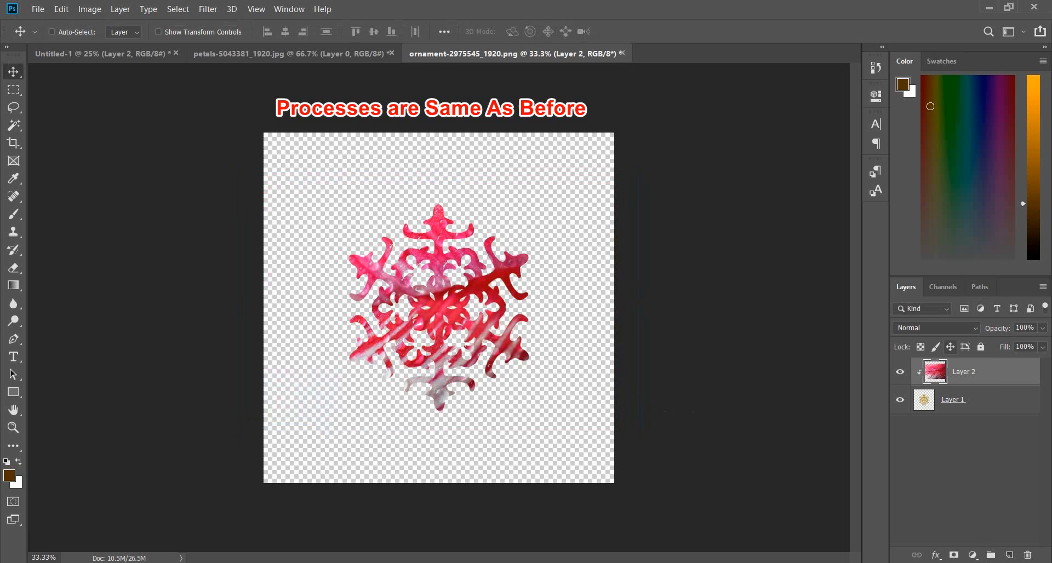
click(947, 328)
key(Up)
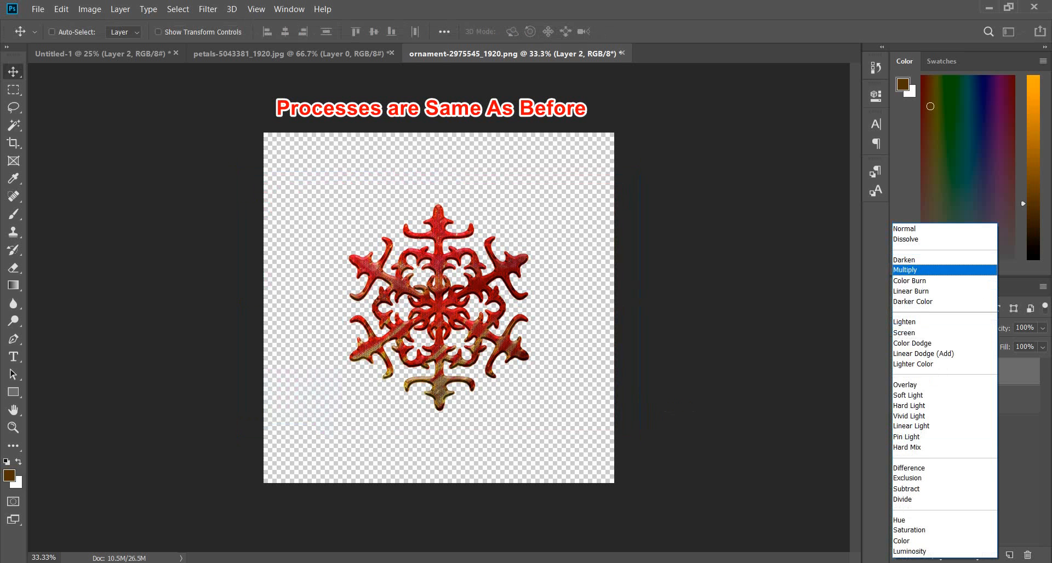
key(Return)
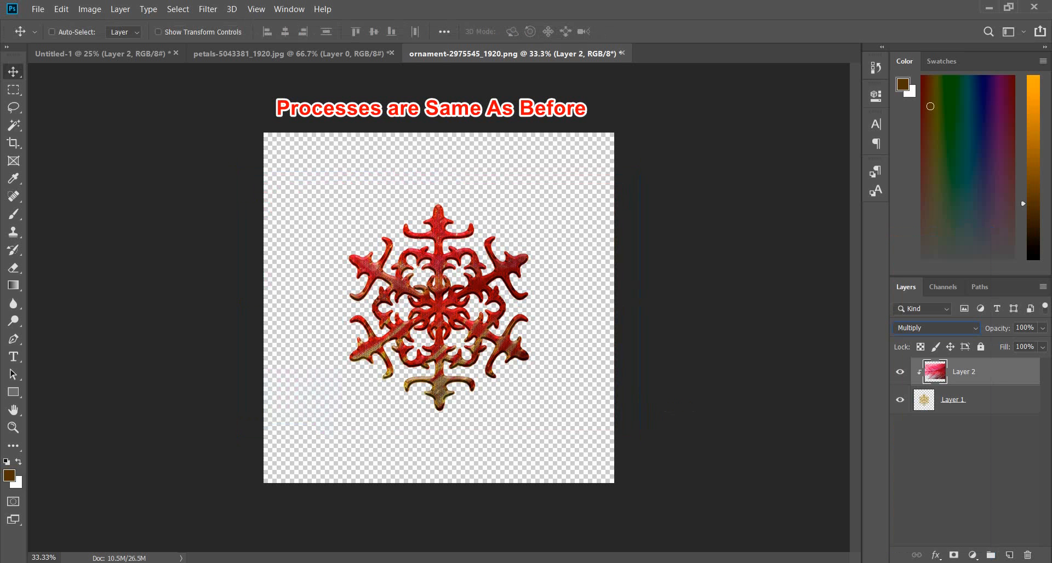
Merge the petals layer and the snowflake ornament layer into a single layer
ctrl+click(997, 400)
right_click(997, 400)
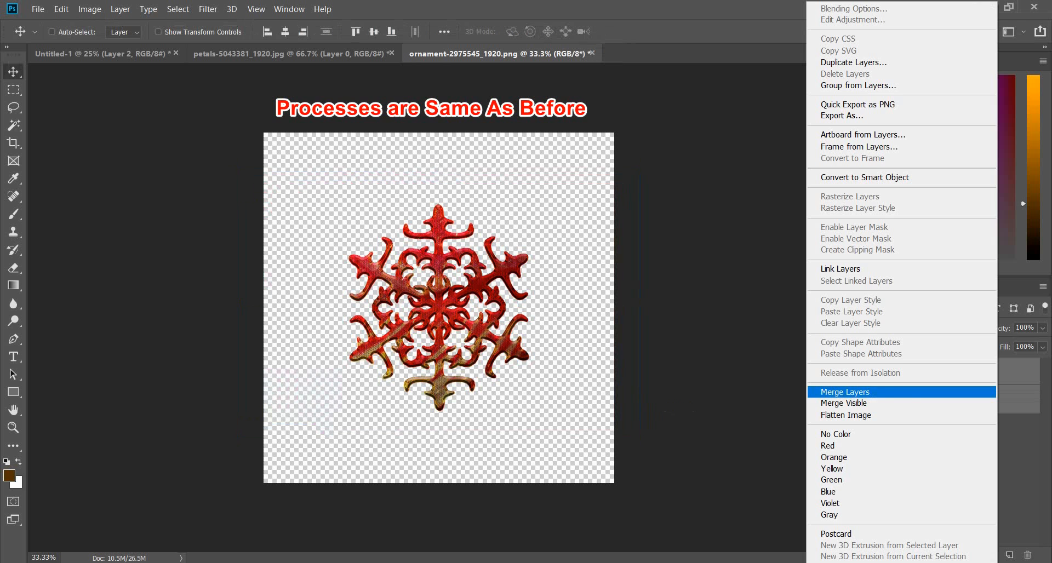
click(847, 392)
Apply a Bevel & Emboss layer style with Contour enabled to the merged snowflake ornament
right_click(964, 372)
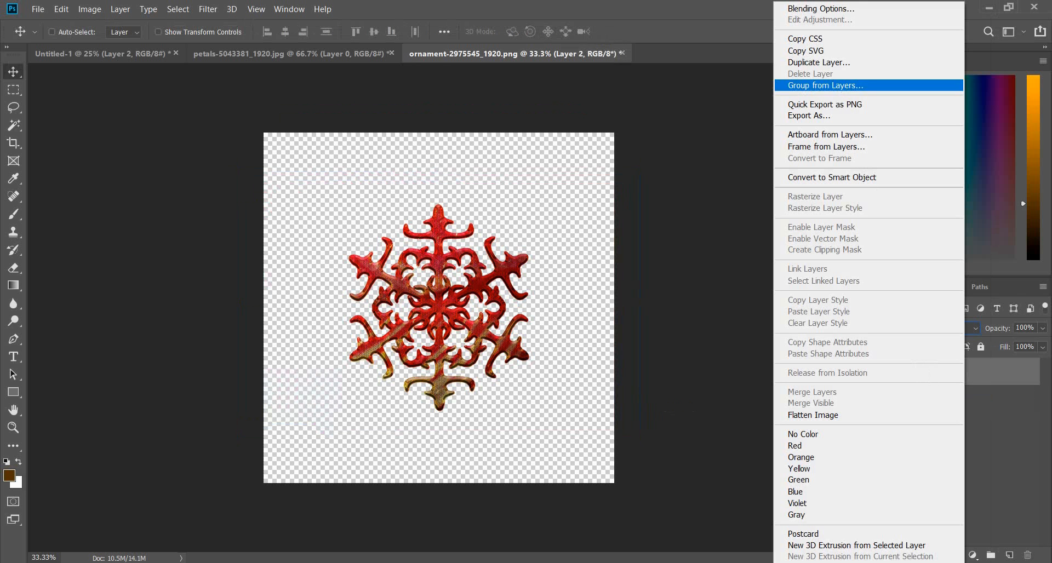
click(844, 9)
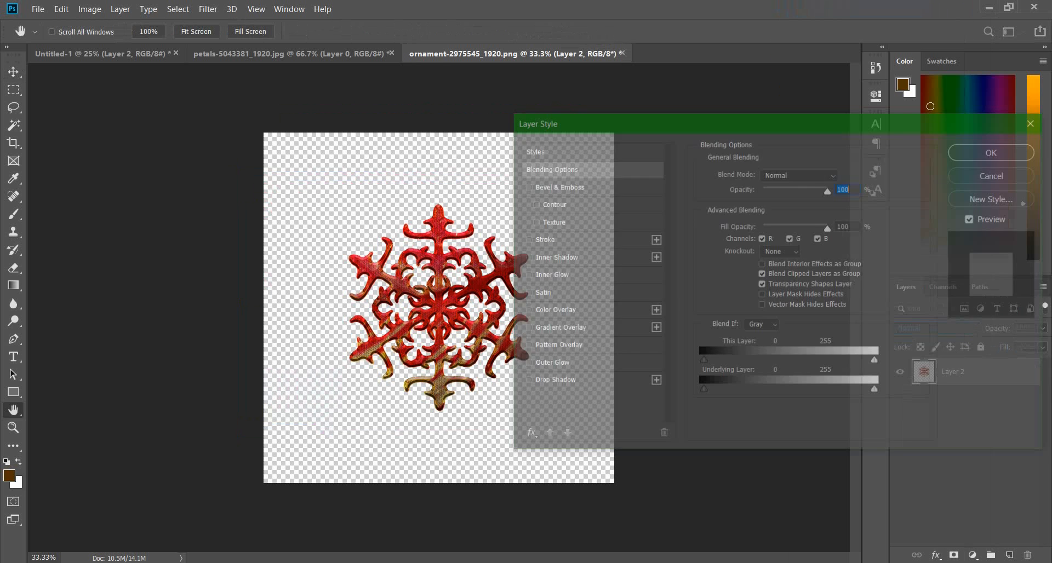
click(525, 187)
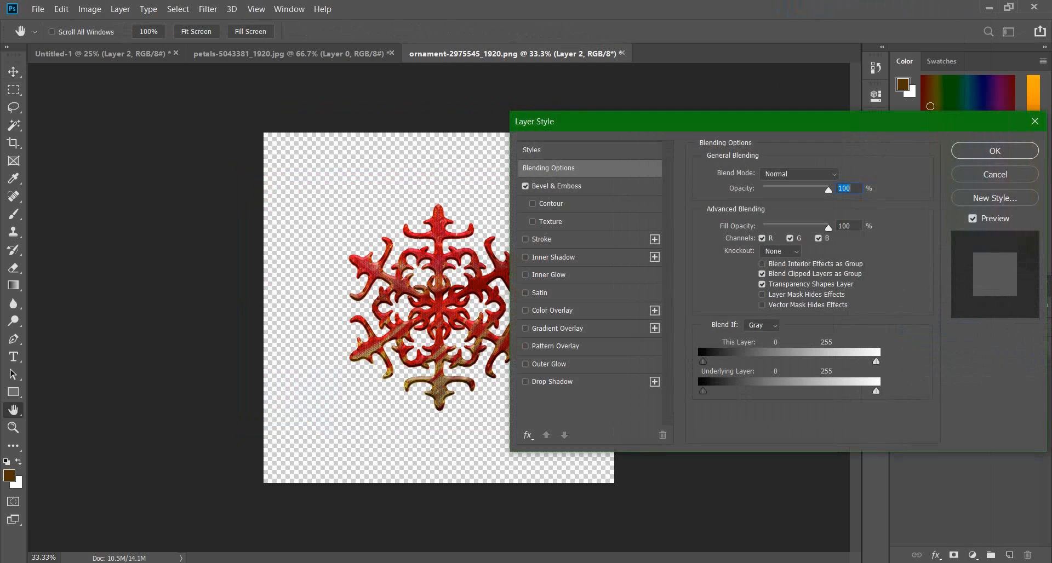
click(532, 204)
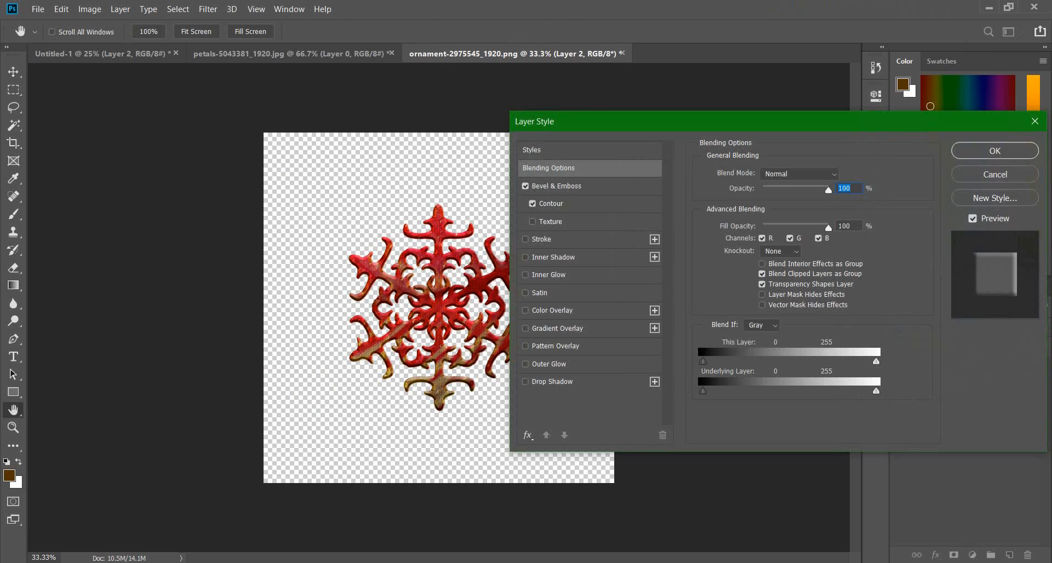
key(Return)
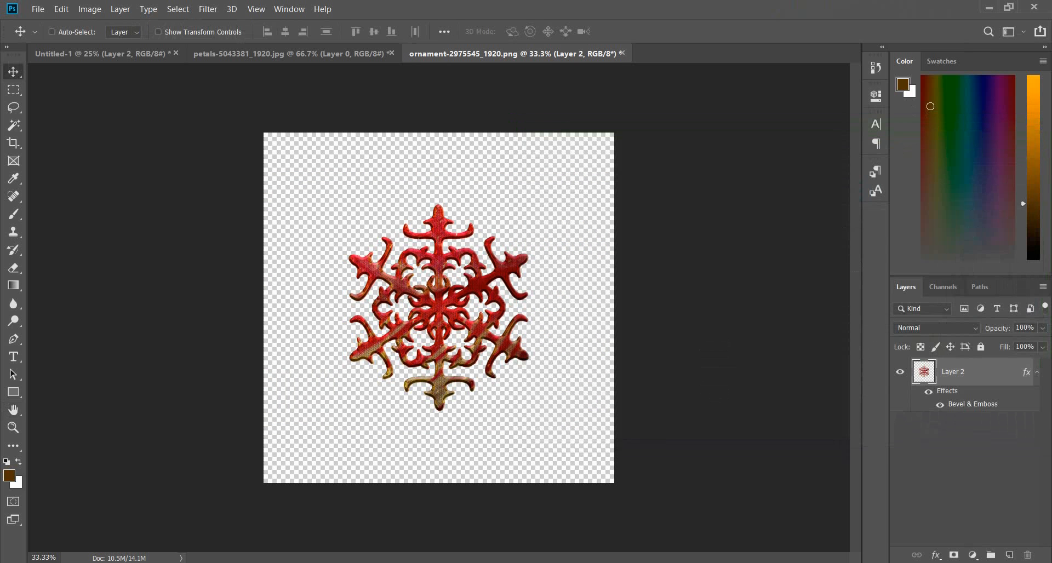
Copy the embossed snowflake ornament into the Untitled-1 pattern document and scale it down
drag(431, 238, 387, 170)
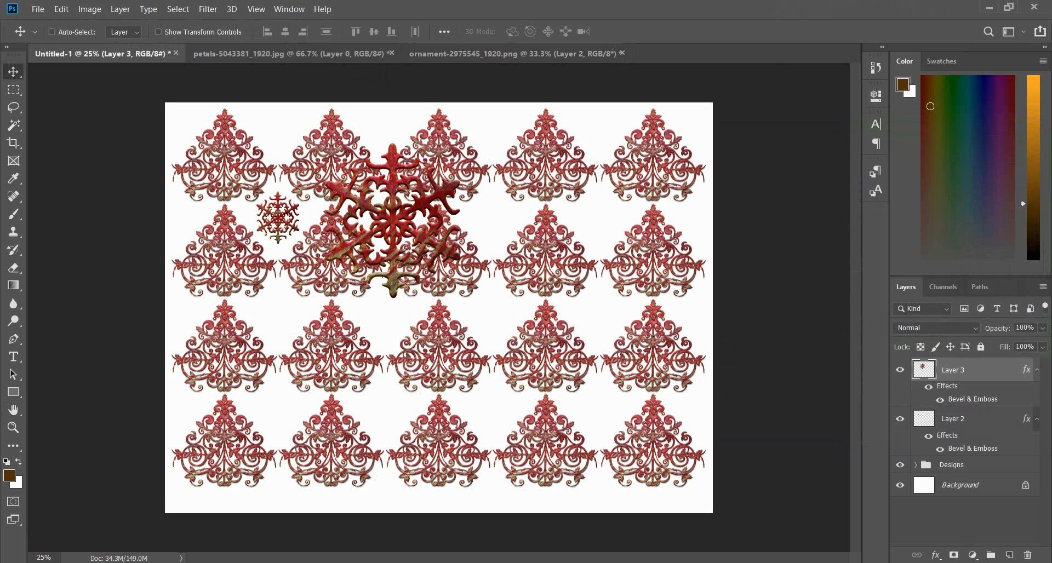
key(ctrl+t)
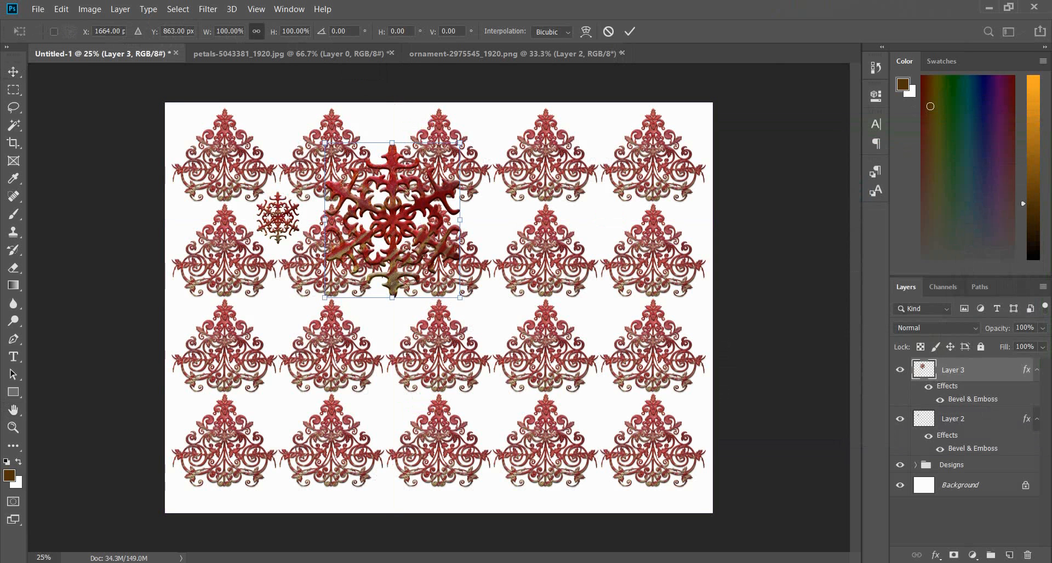
drag(459, 298, 399, 228)
key(Return)
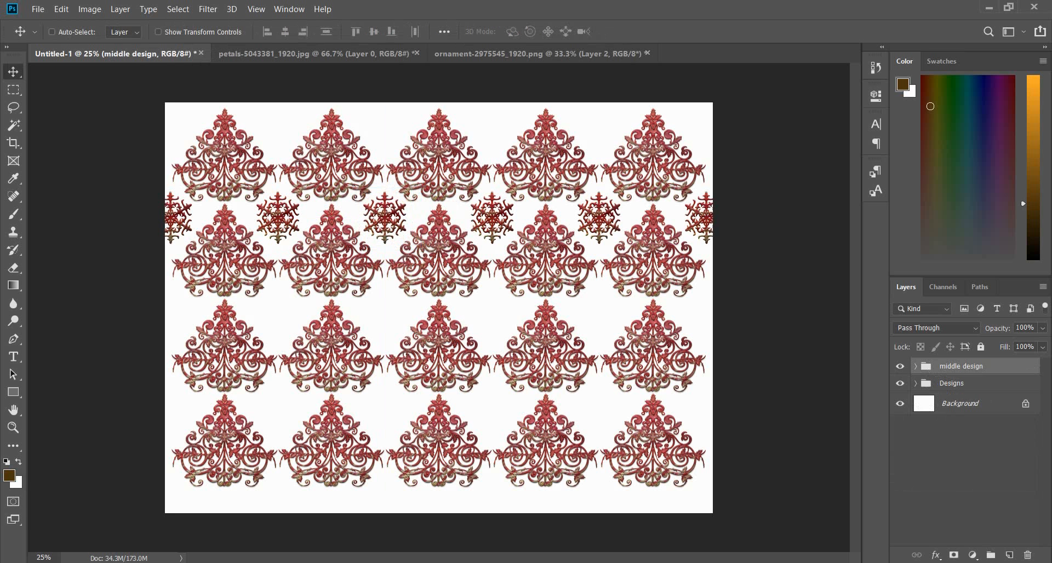
Duplicate the middle design group twice, placing the snowflake rows between the second and third and the third and fourth large ornament rows
click(52, 31)
key(ctrl+j)
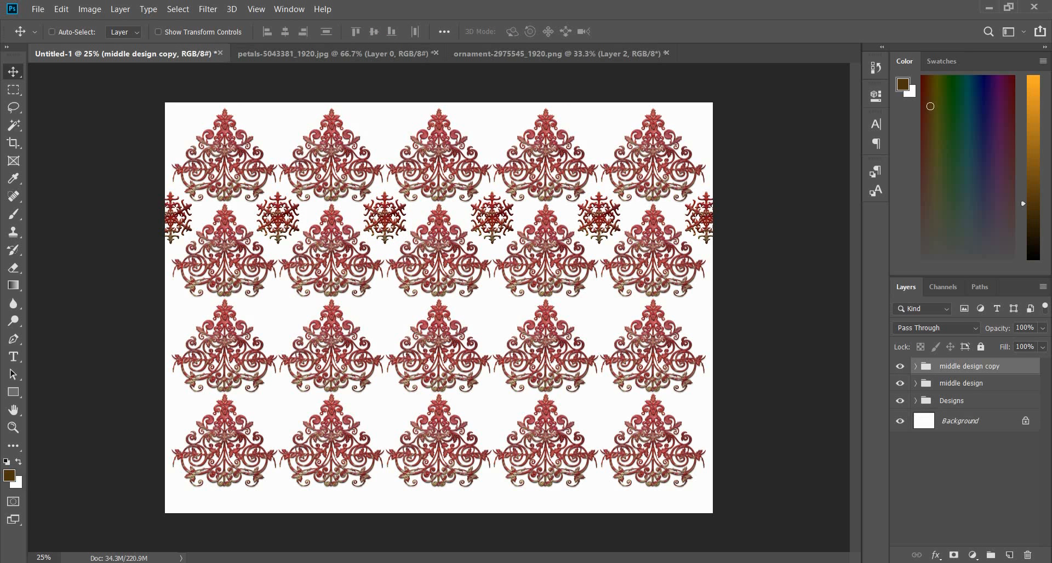
drag(491, 177, 489, 275)
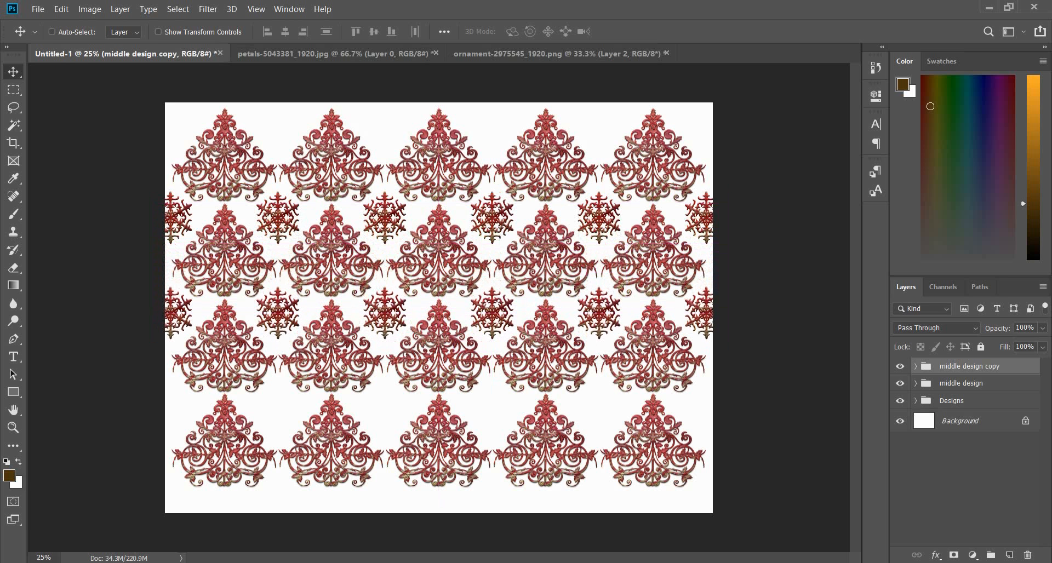
key(ctrl+j)
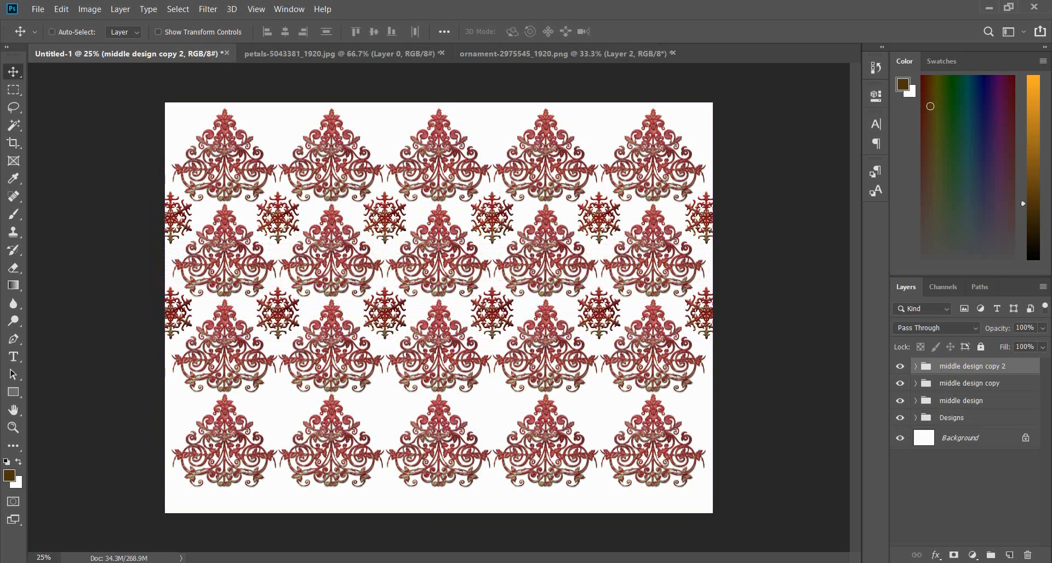
drag(487, 301, 492, 387)
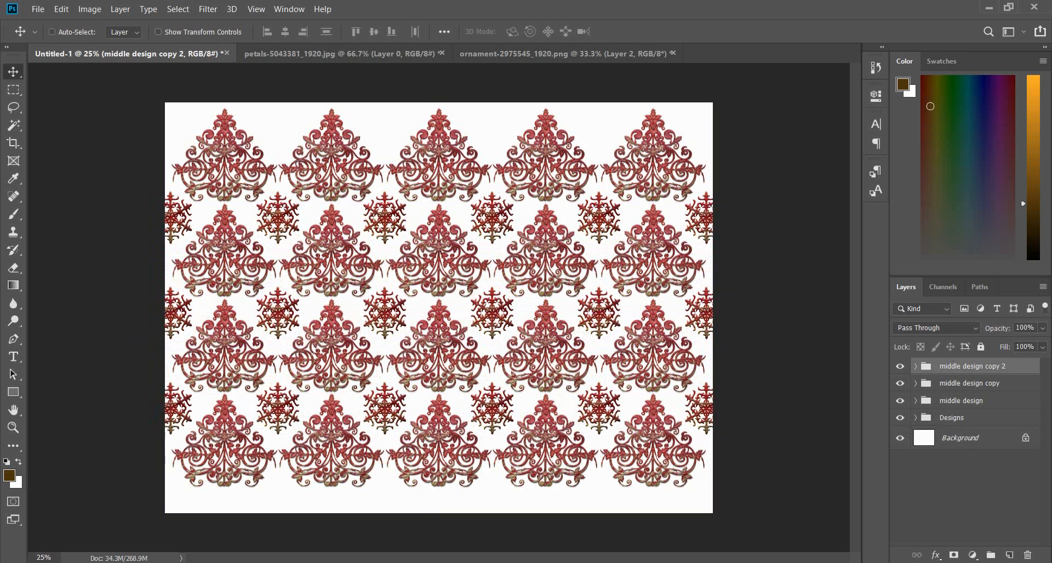
Duplicate the snowflake row twice more, placing one copy along the canvas's lower edge and the other along its upper edge
key(ctrl+j)
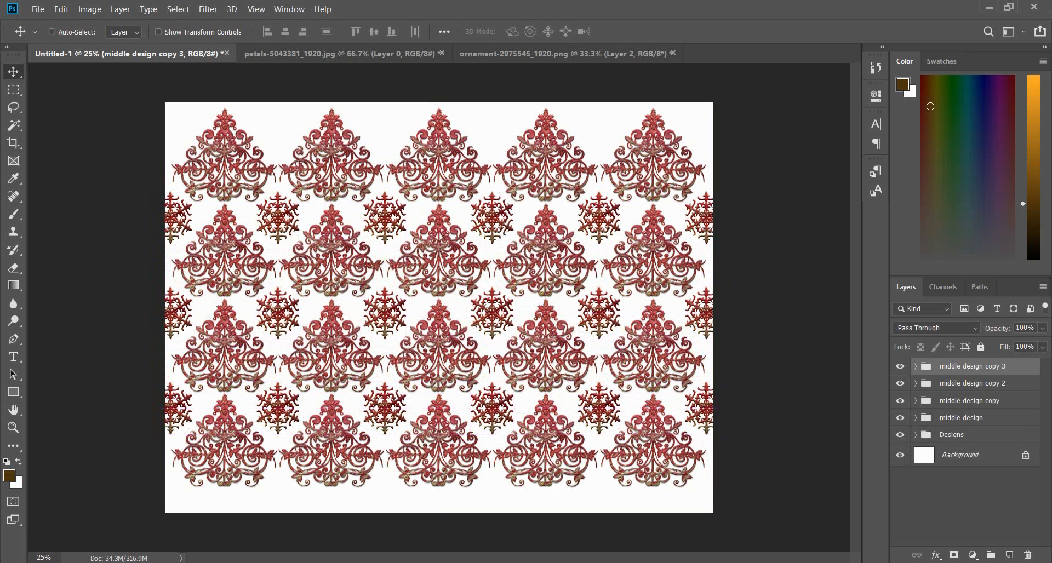
drag(608, 369, 609, 467)
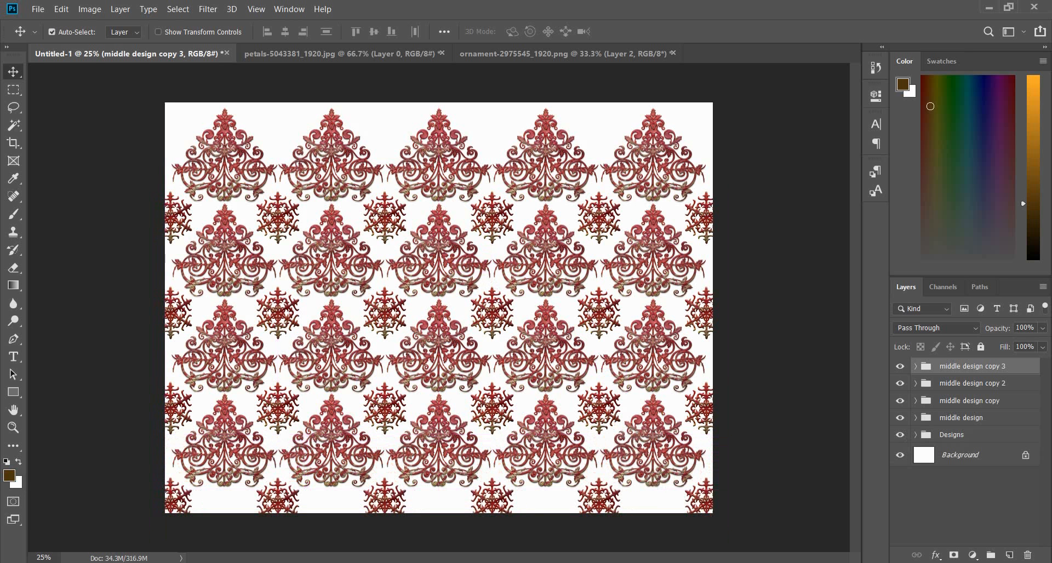
key(ctrl+j)
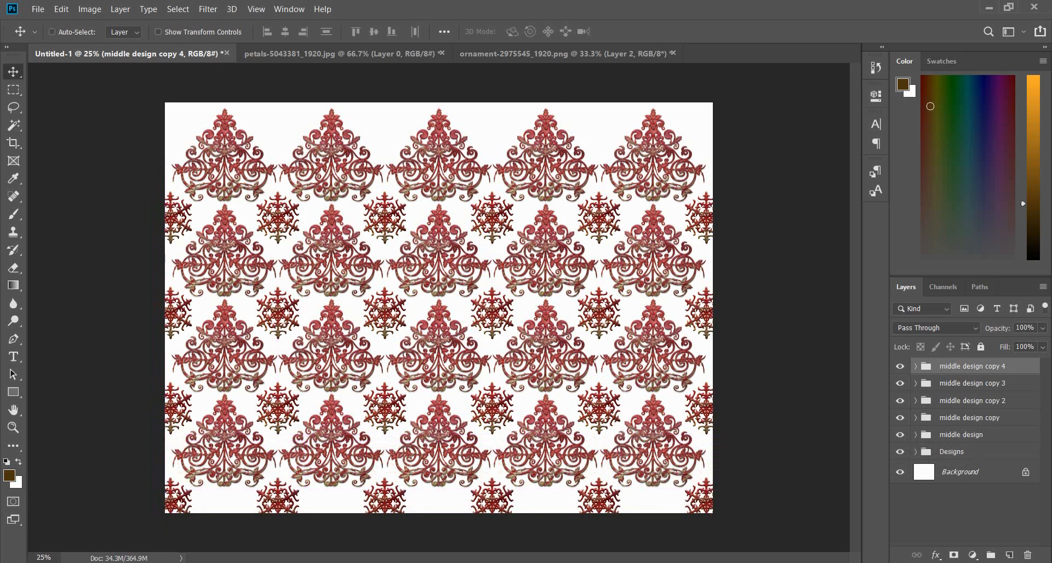
drag(610, 467, 495, 111)
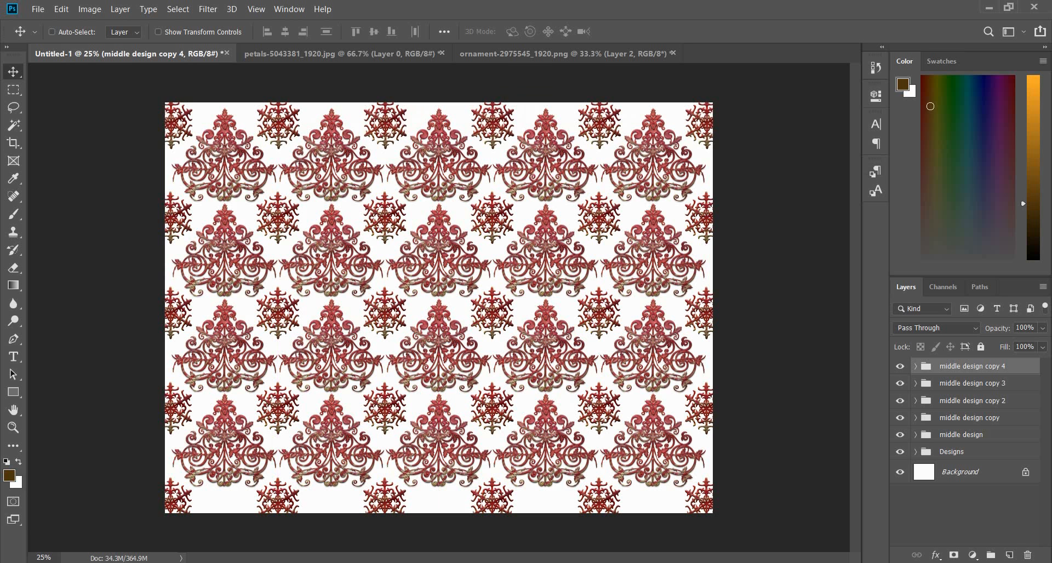
Select all the pattern groups and align their horizontal centers
key(ctrl+alt+a)
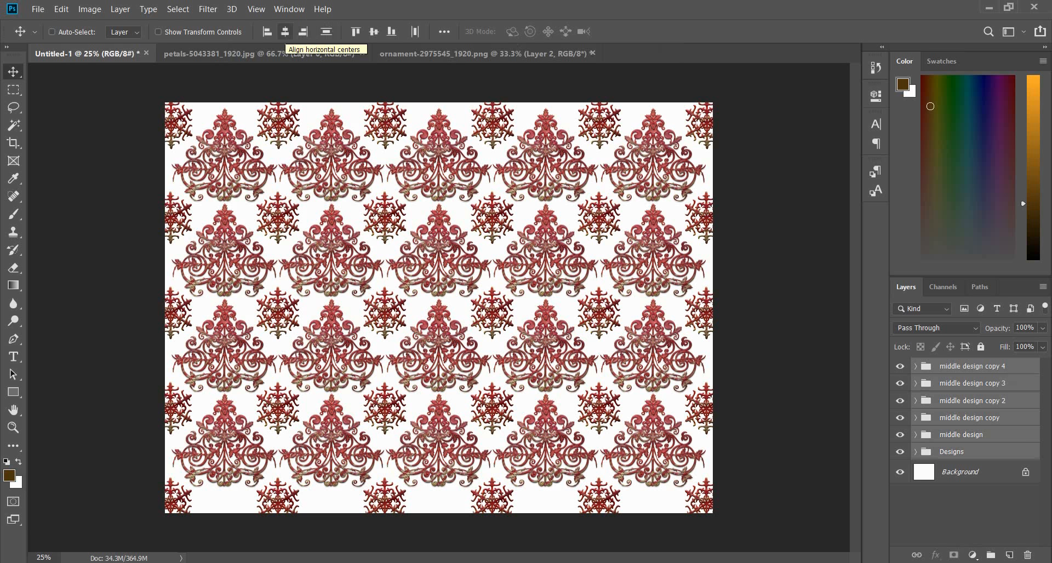
click(285, 31)
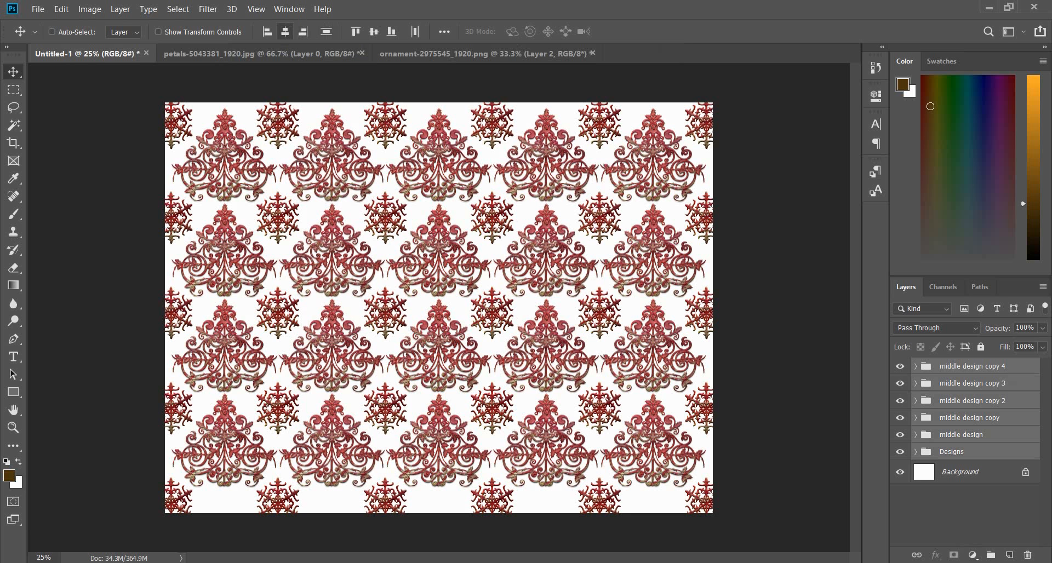